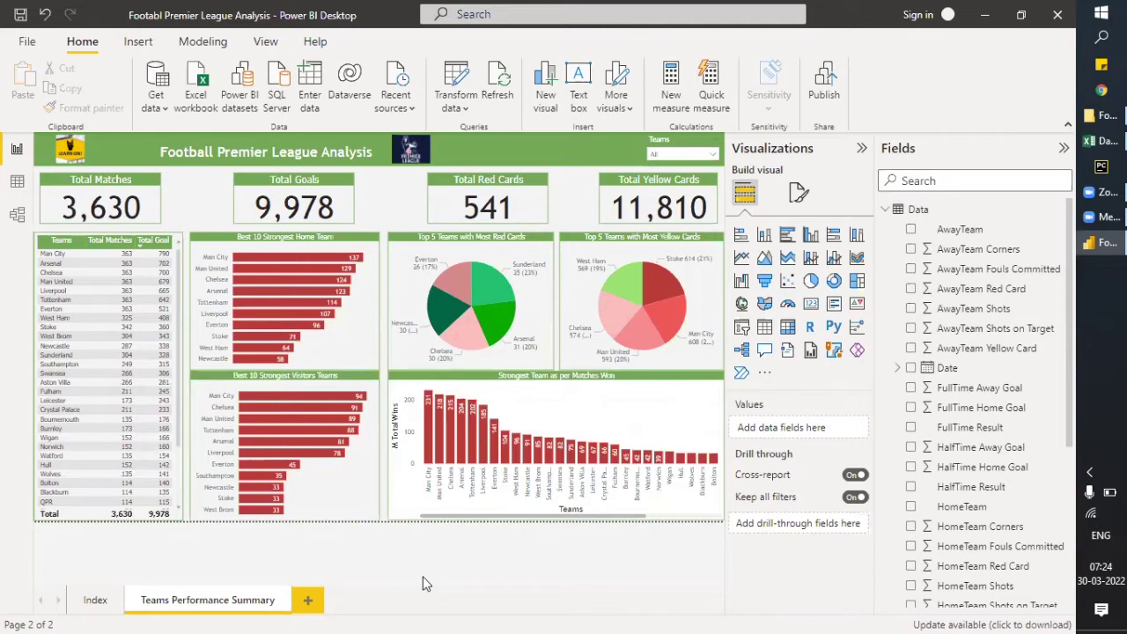
Duplicate the Teams Performance Summary page and rename the copy as Goal Analysis.
right_click(240, 614)
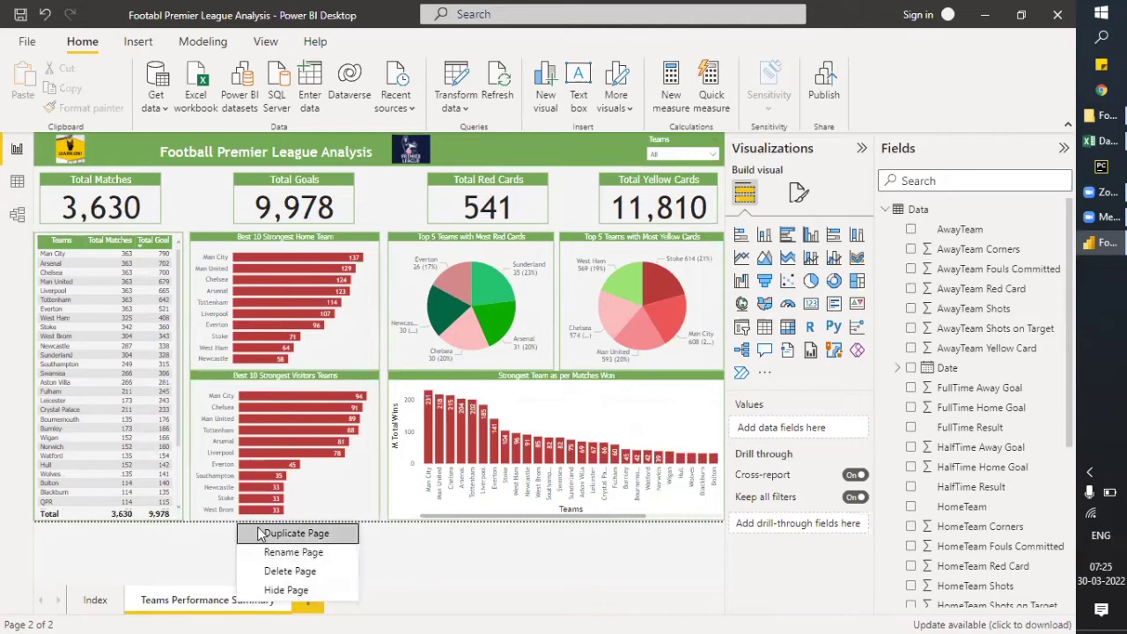
key(Escape)
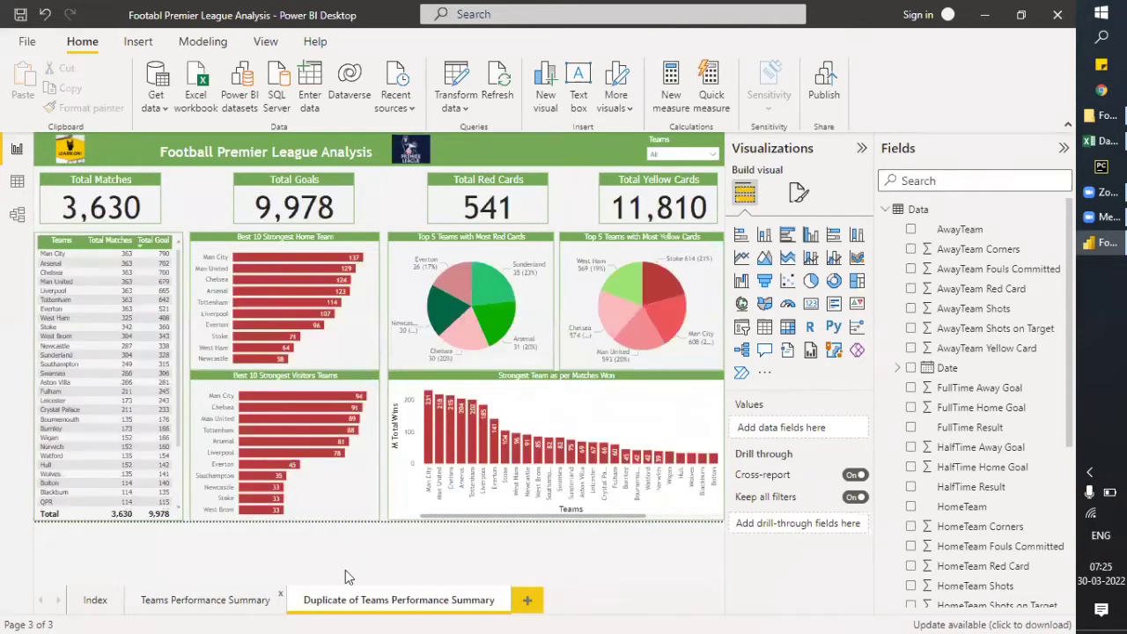
double_click(357, 604)
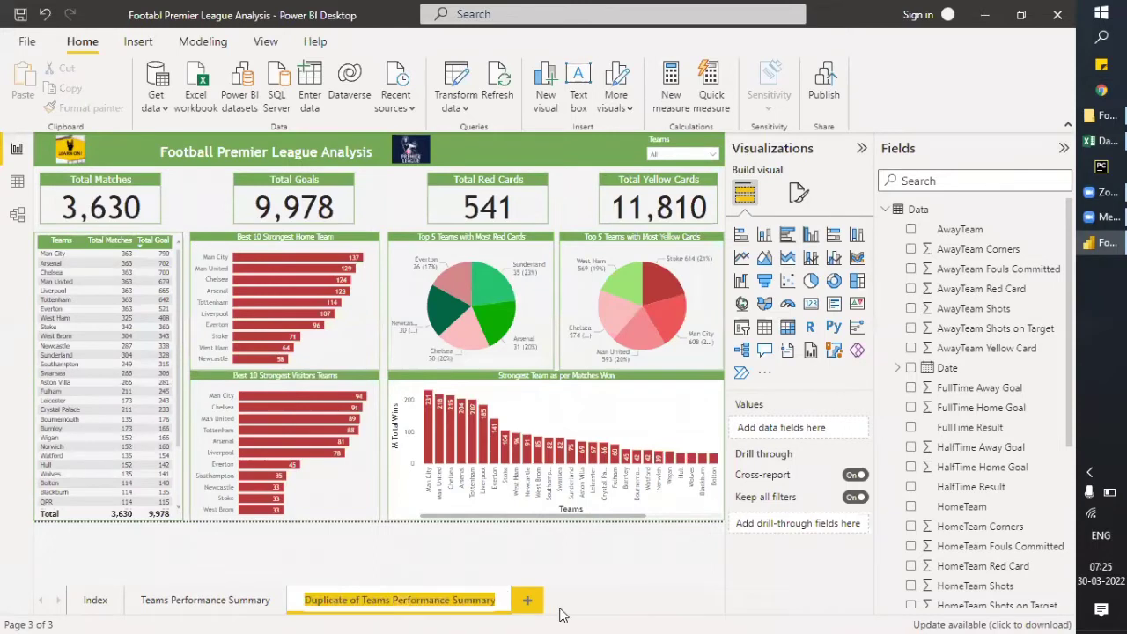
text(Goal)
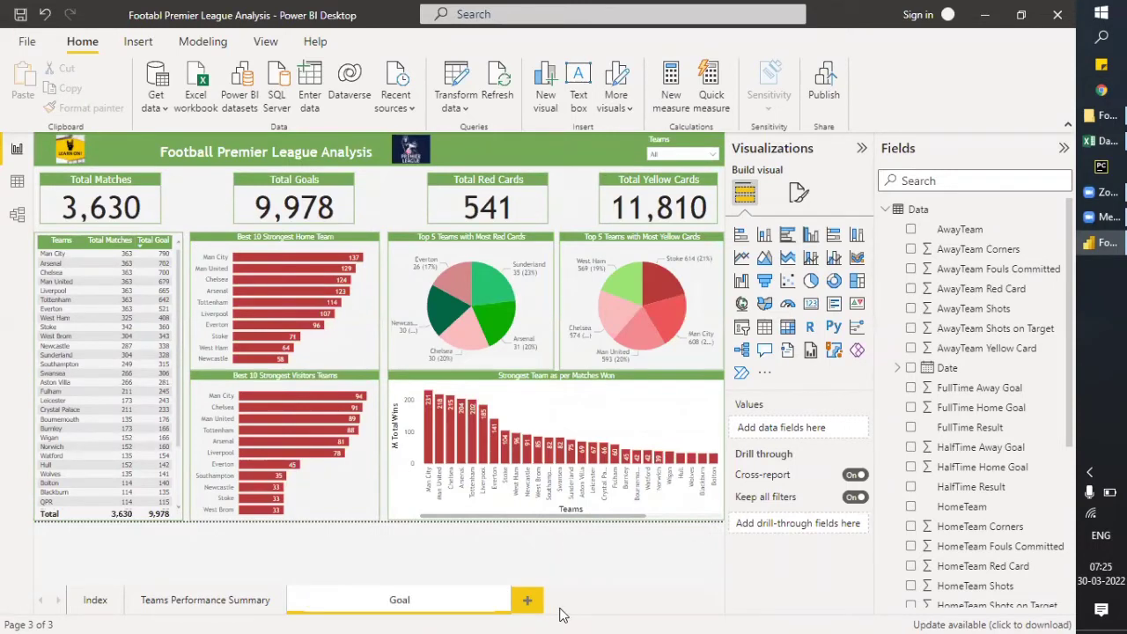
key(Return)
text(s)
key(BackSpace)
text(Analysis)
key(Return)
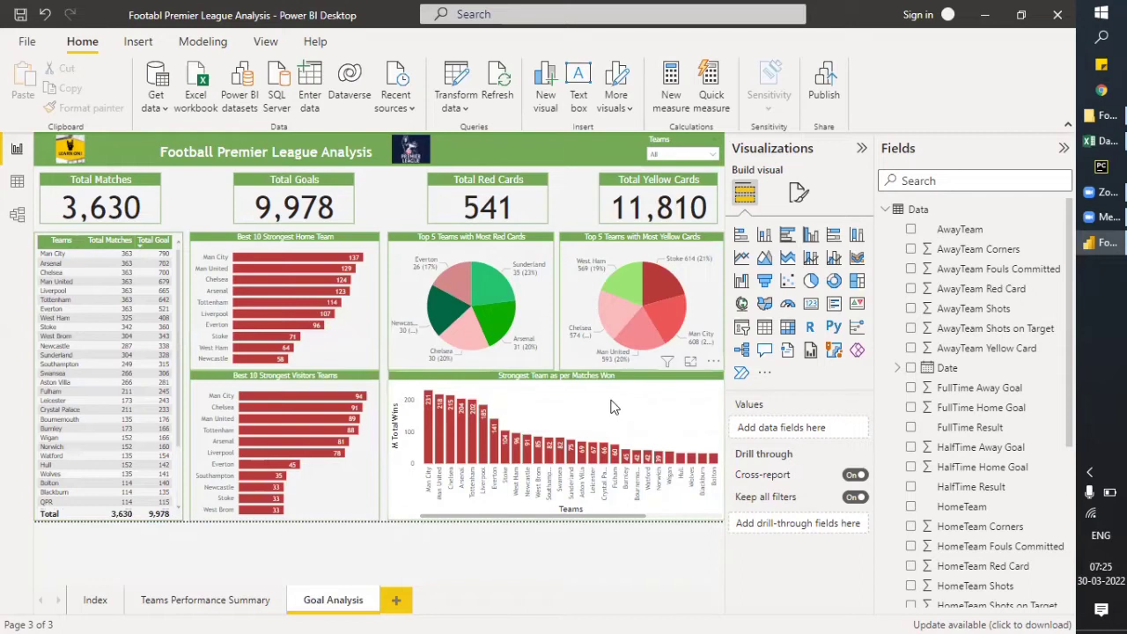
Delete all charts and the teams table below the summary cards on the Goal Analysis page.
key(Delete)
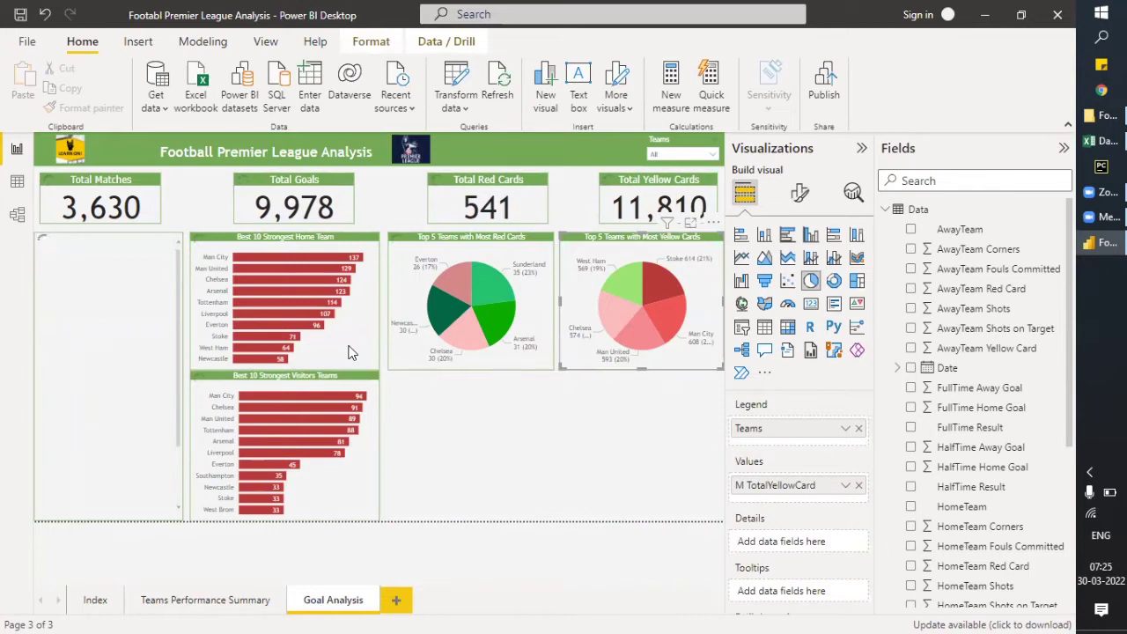
key(Delete)
click(348, 352)
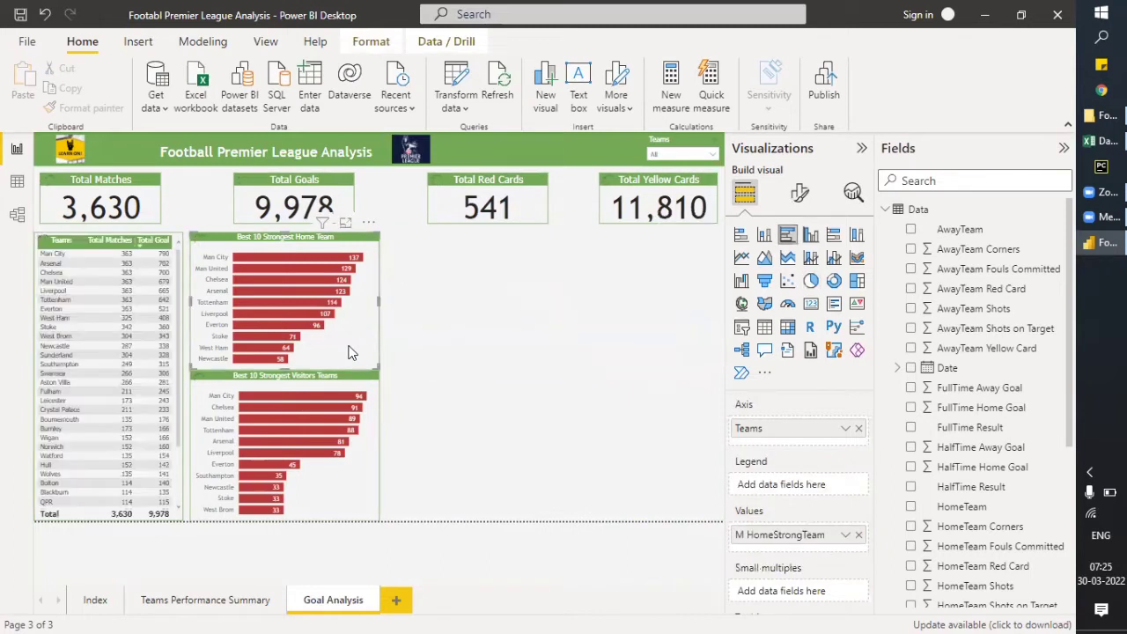
key(Delete)
click(341, 489)
key(Delete)
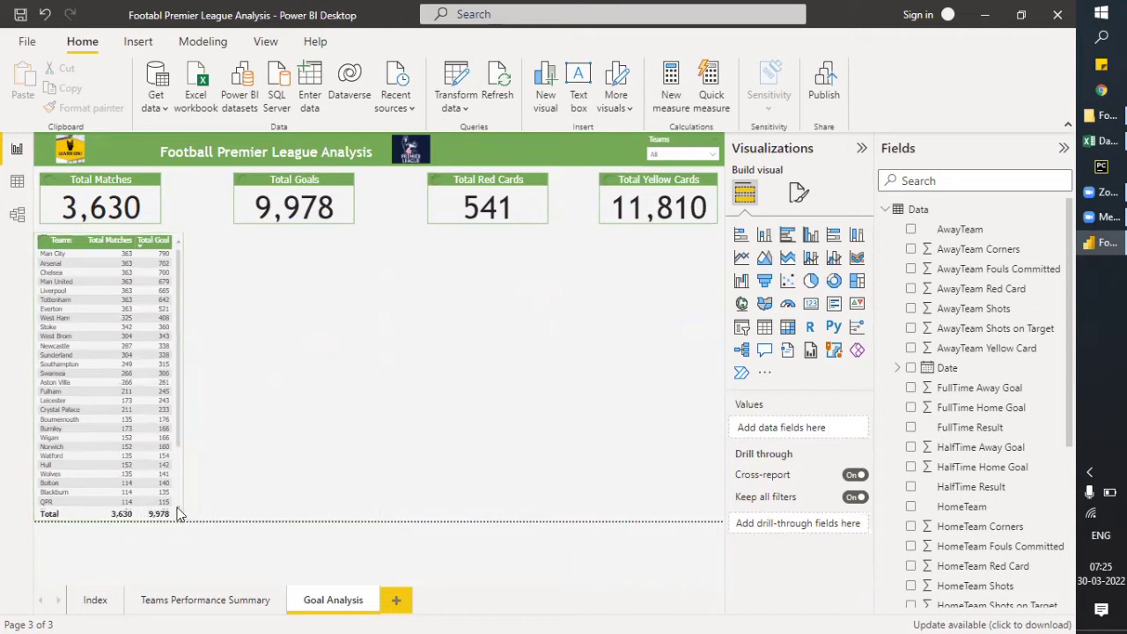
click(179, 499)
key(Delete)
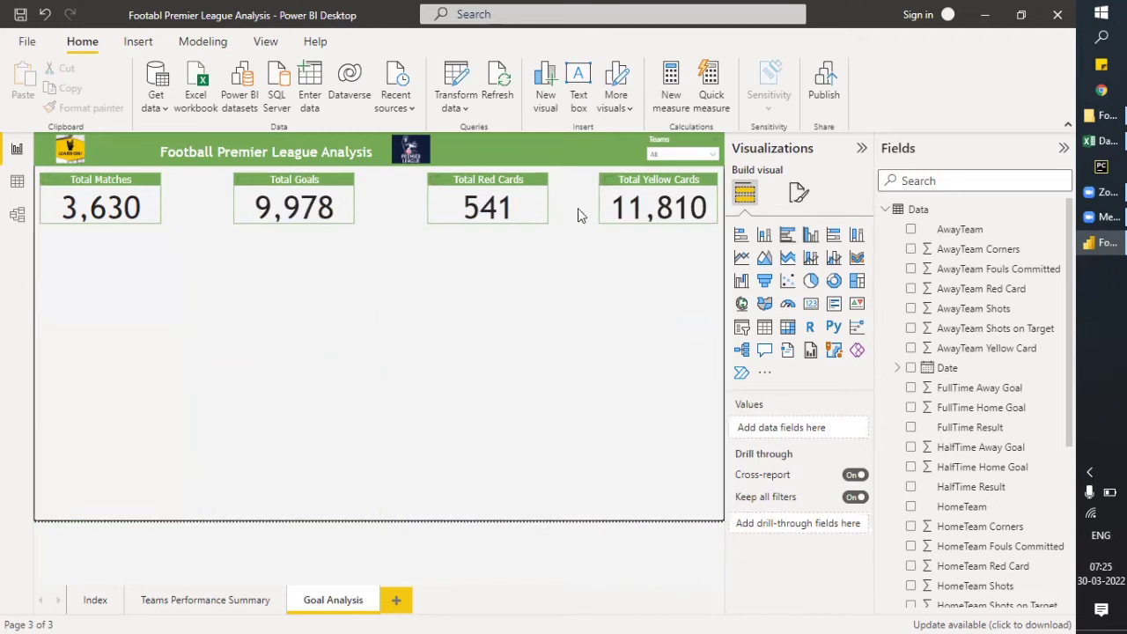
Delete the Total Yellow Cards, Total Red Cards and Total Goals cards, and select the Total Matches card.
click(605, 215)
key(Delete)
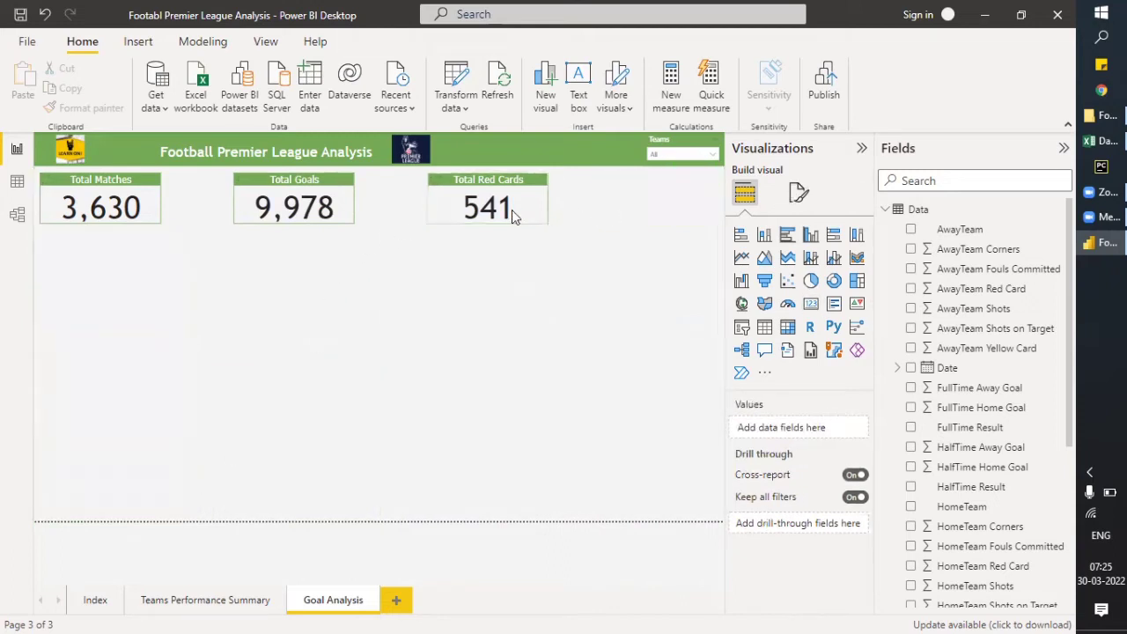
click(345, 217)
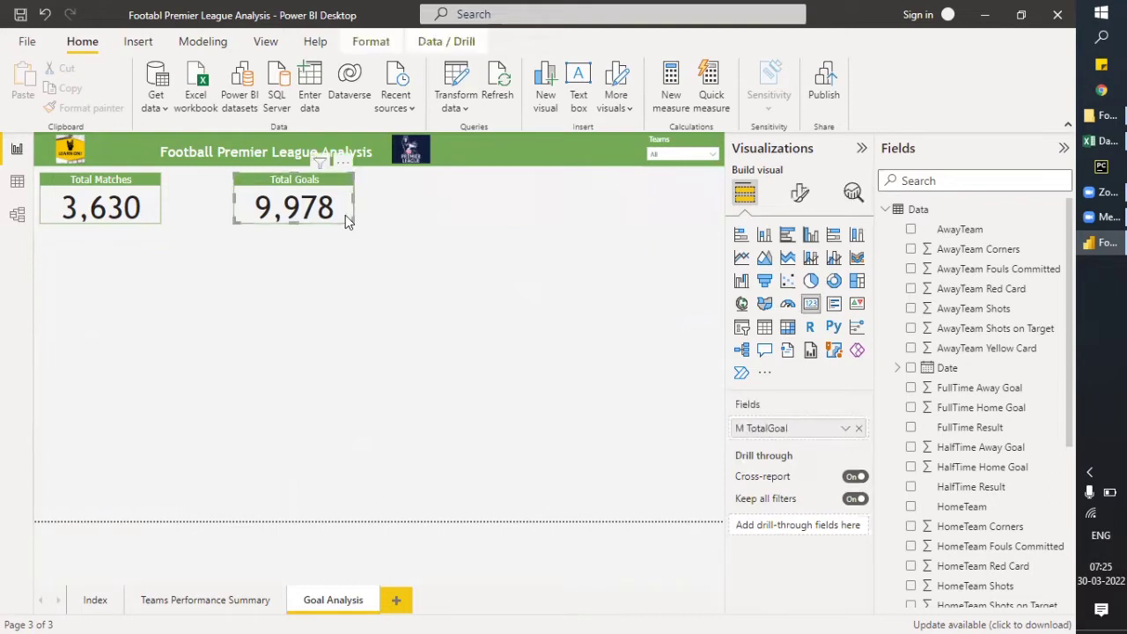
key(Delete)
click(148, 207)
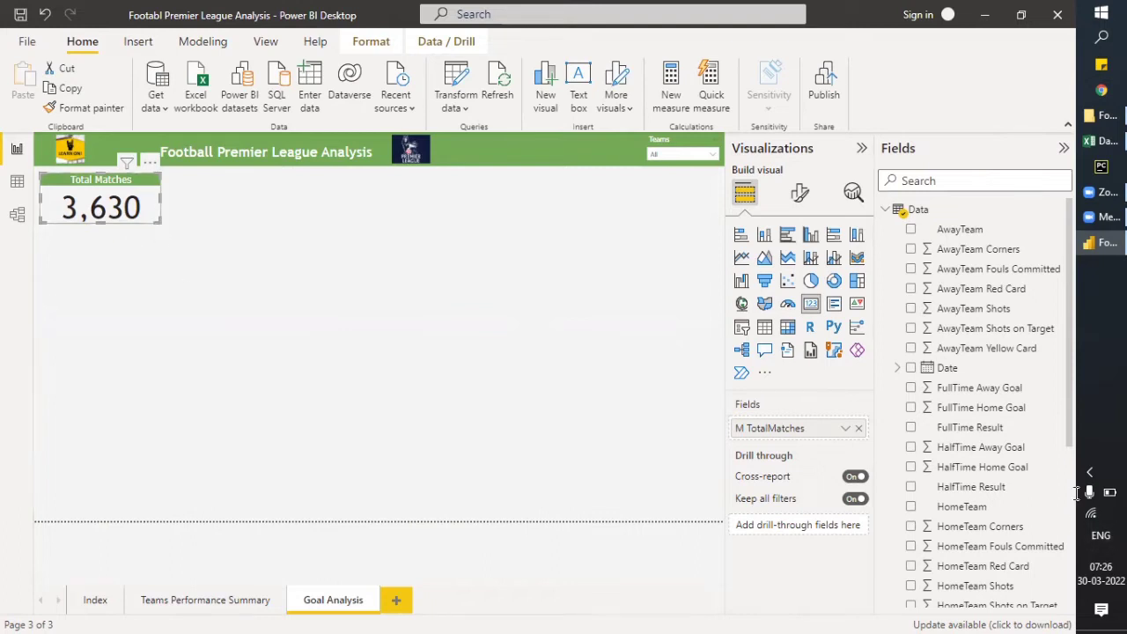
Create a new measure in the Data table with the name M AvgGoalPerMatch.
scroll(984, 327, down, 4)
scroll(984, 327, down, 1)
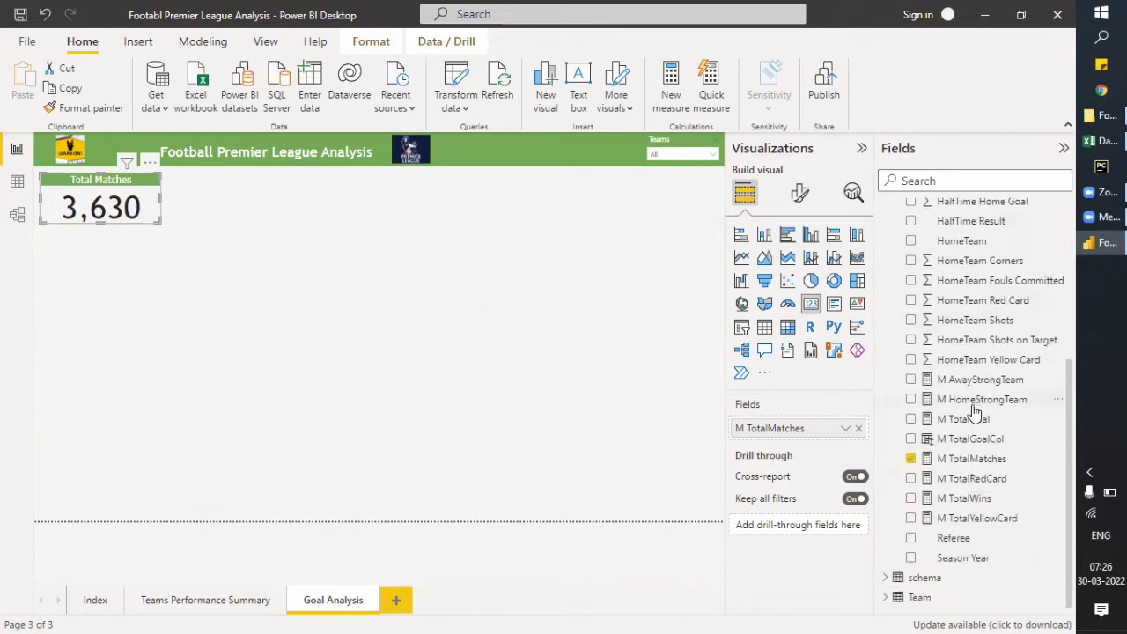
right_click(972, 462)
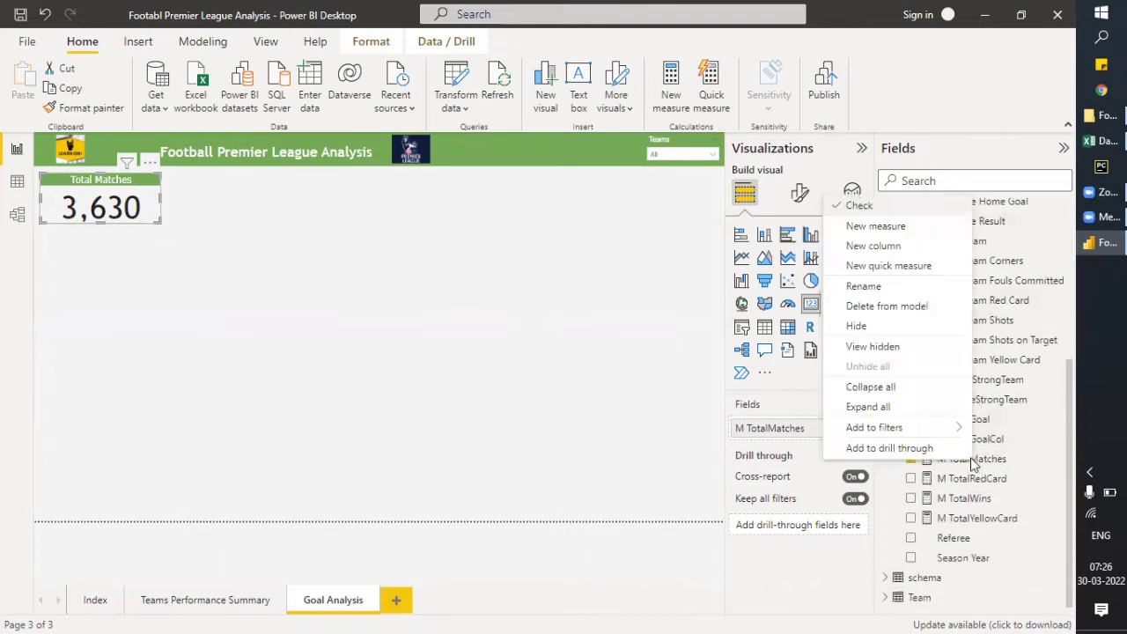
key(Escape)
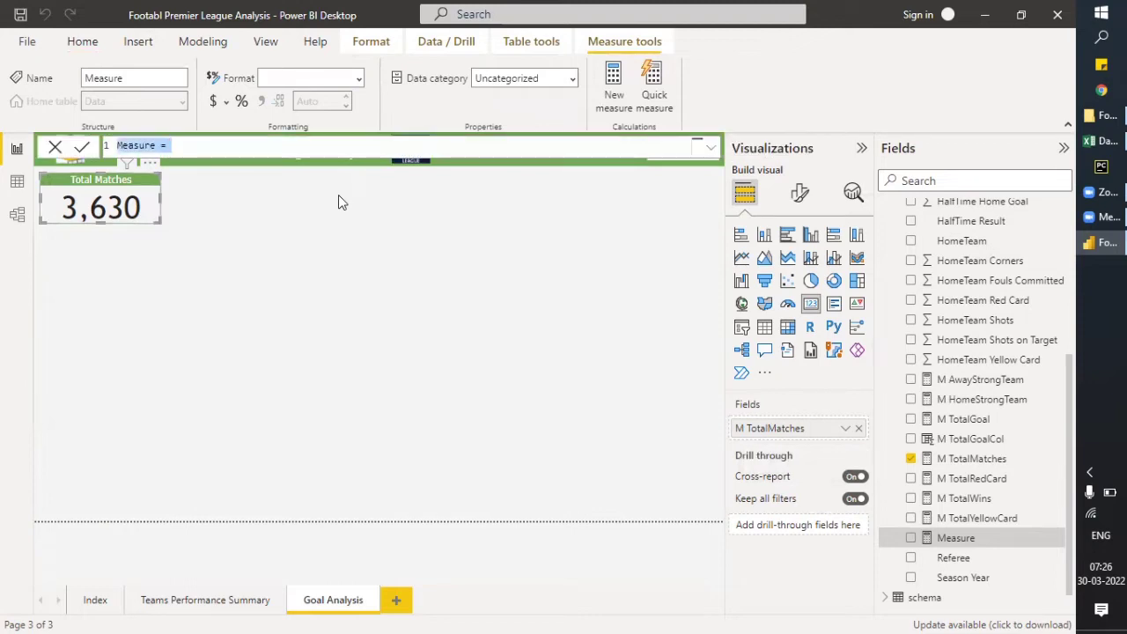
text(M Avg)
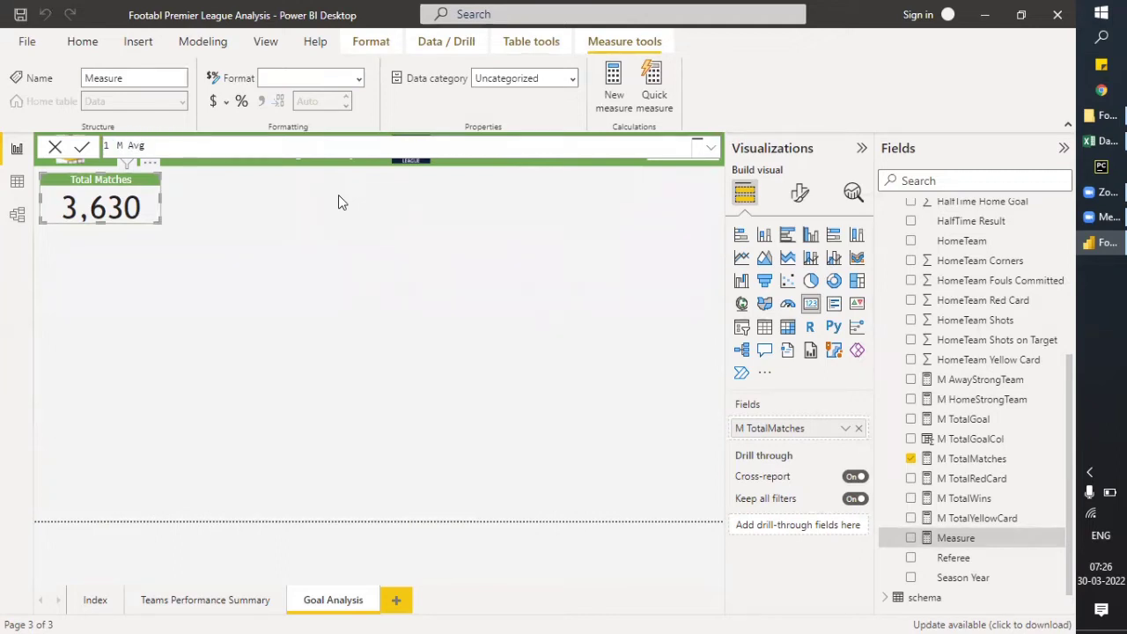
text(GoalPerMat)
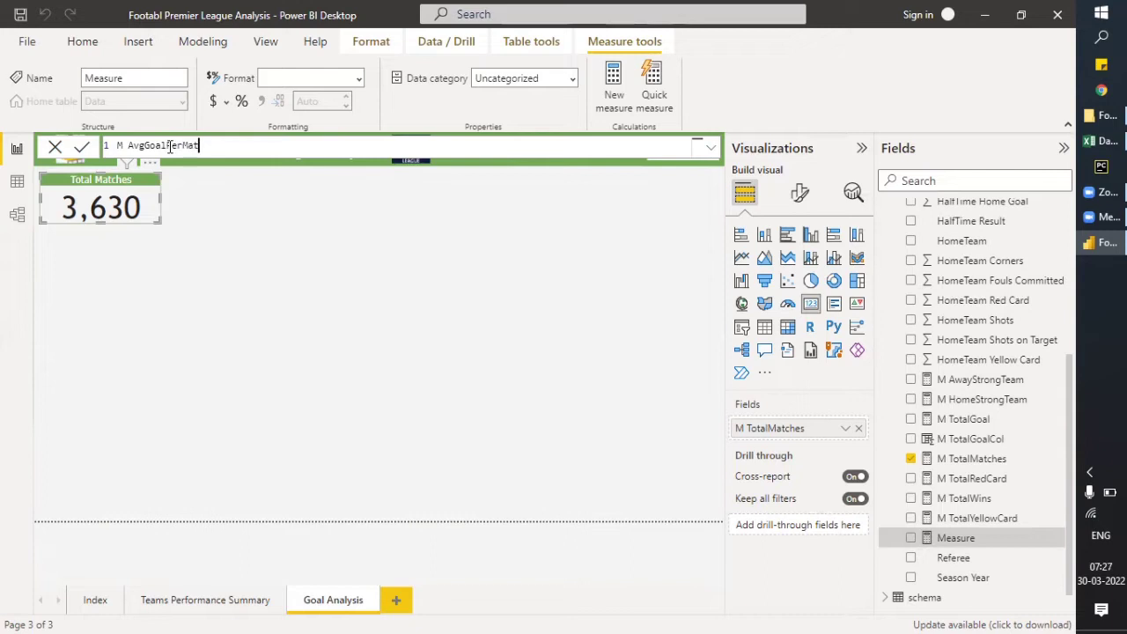
text(ch)
Define the M AvgGoalPerMatch measure as DIVIDE([M TotalGoal],[M TotalMatches]) and commit the formula.
text(= disvi)
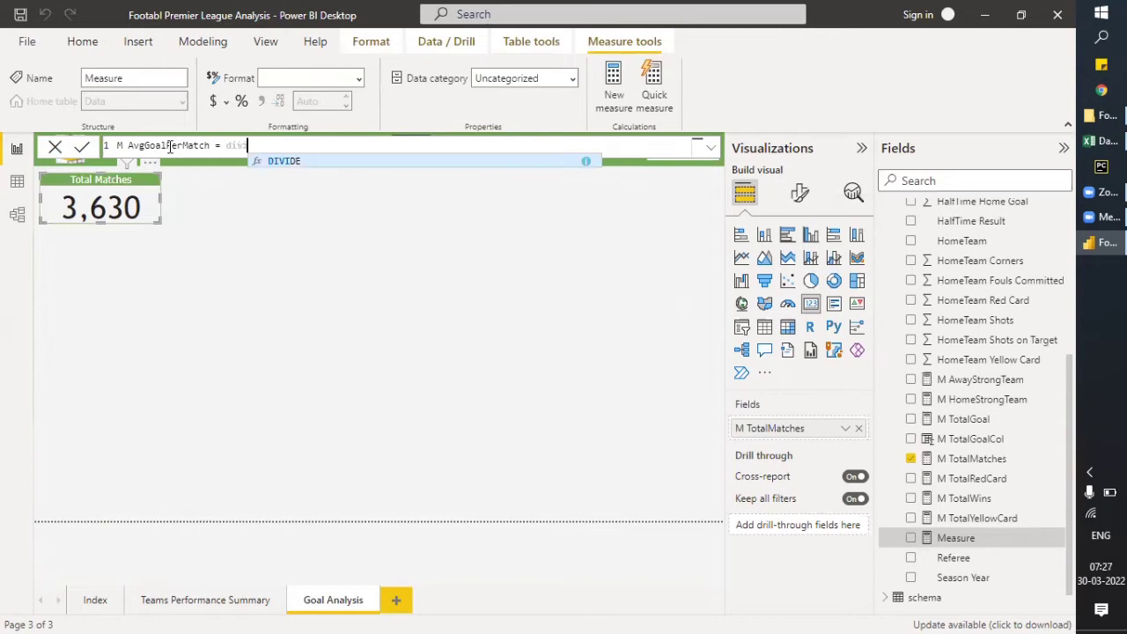
key(Tab)
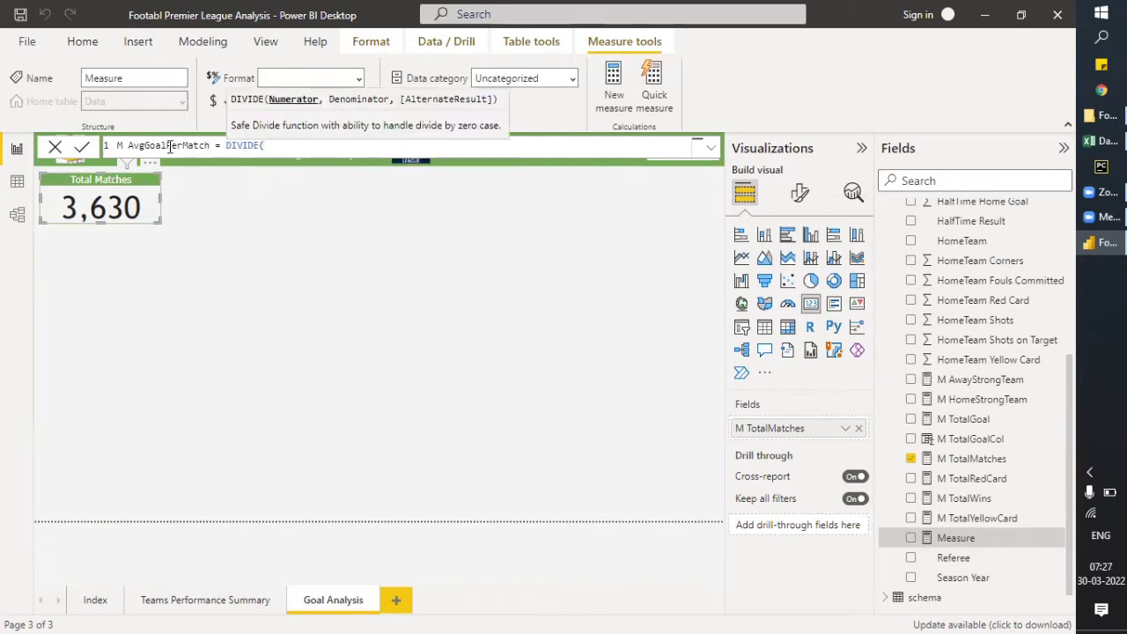
text([m t)
key(Tab)
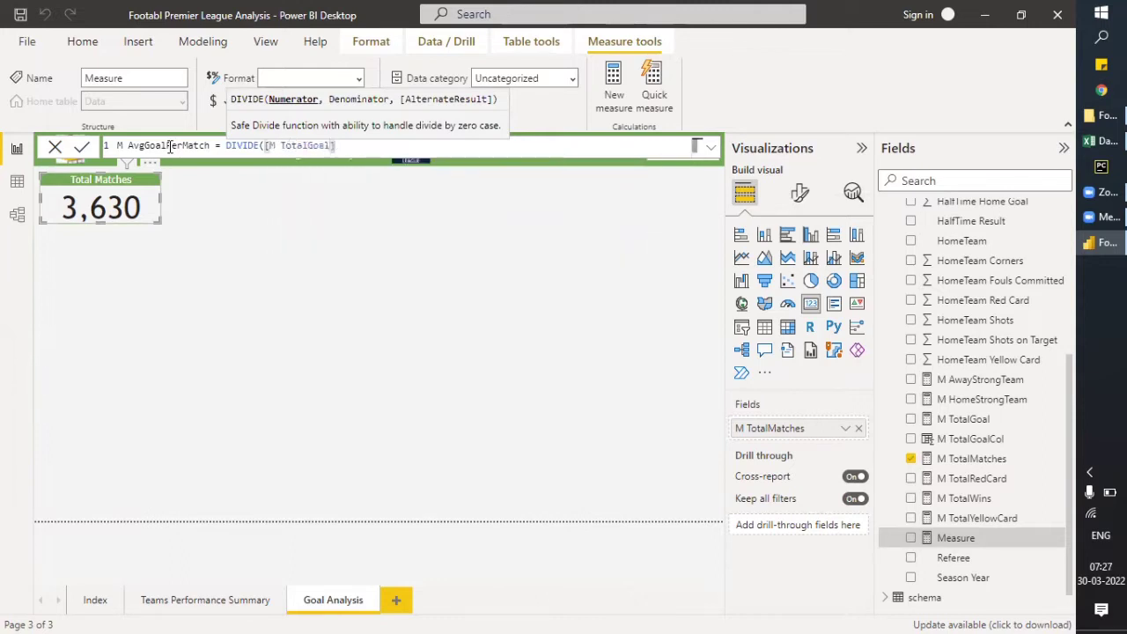
text(,)
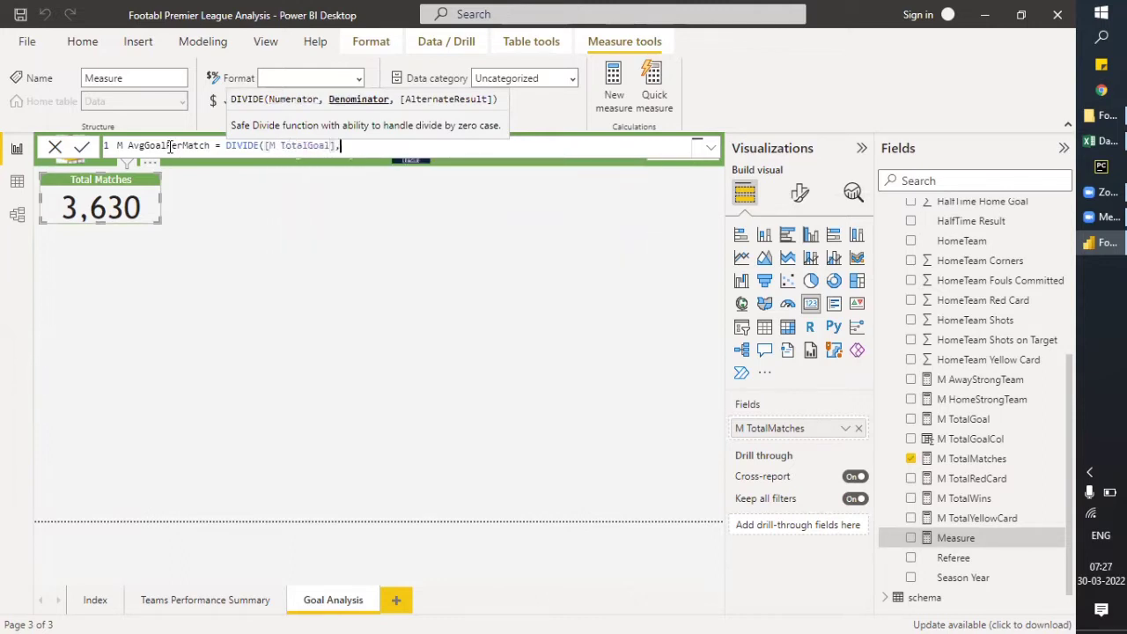
text([m)
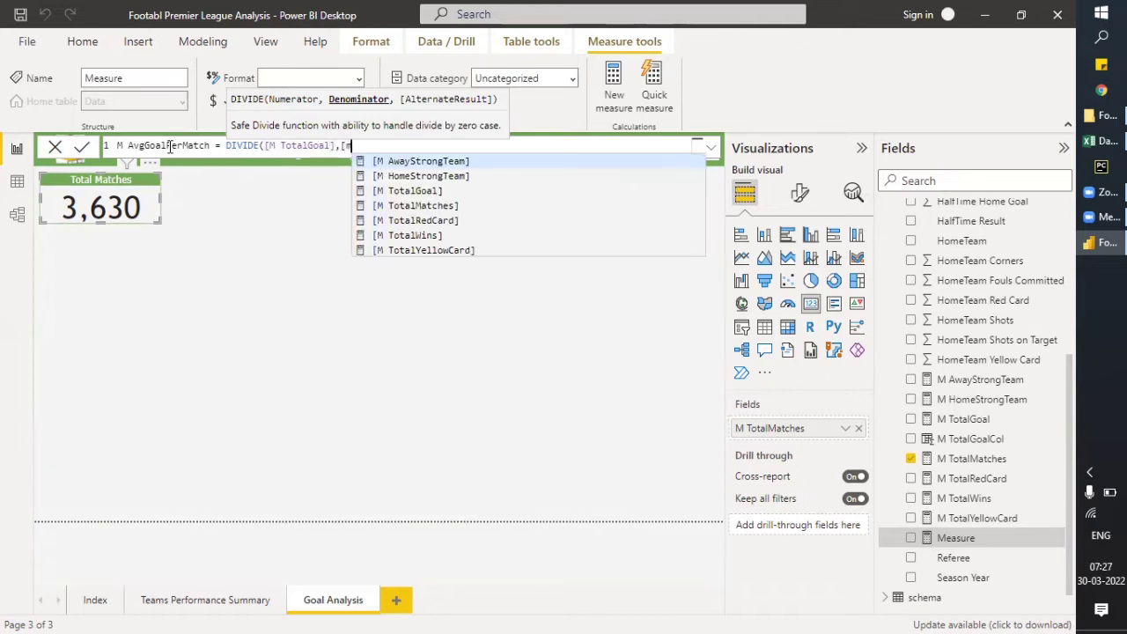
text( TOTAL)
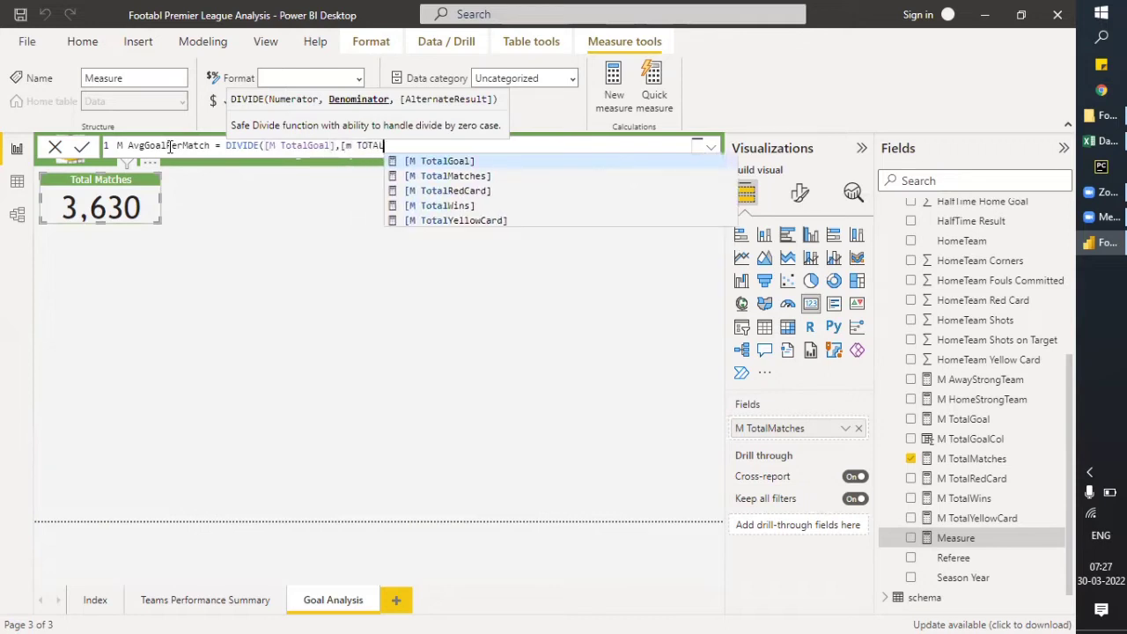
key(Tab)
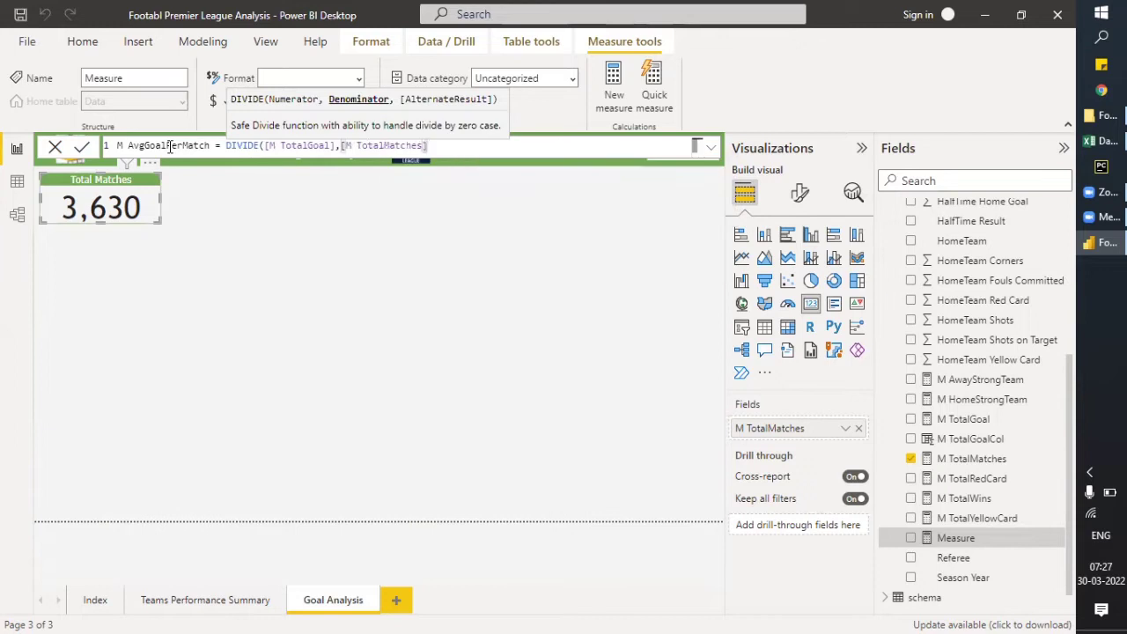
text())
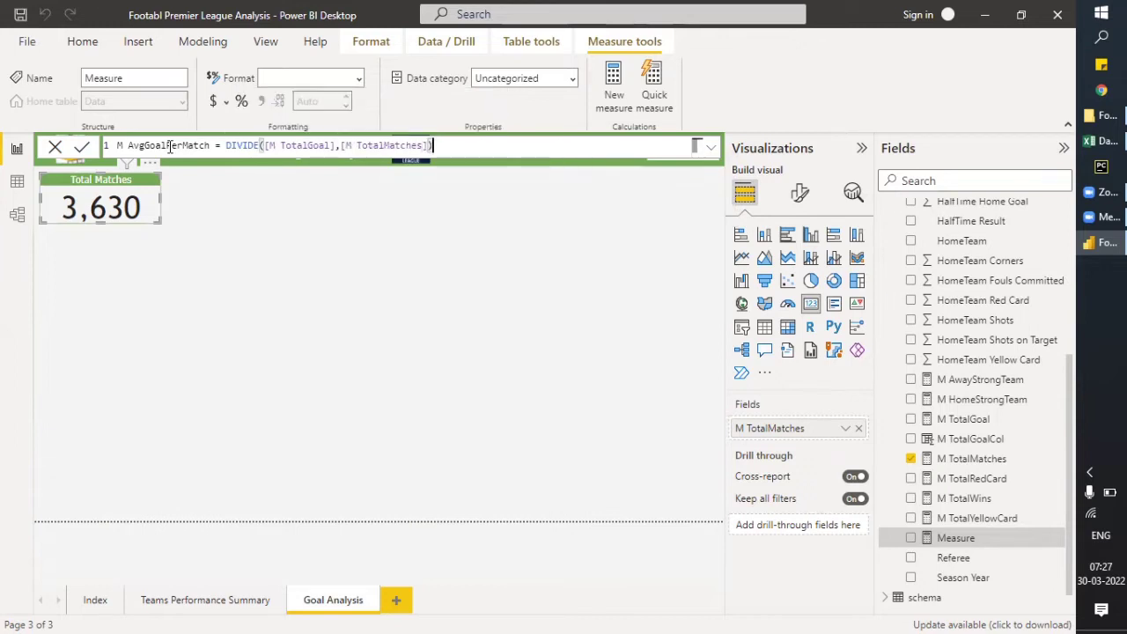
key(Return)
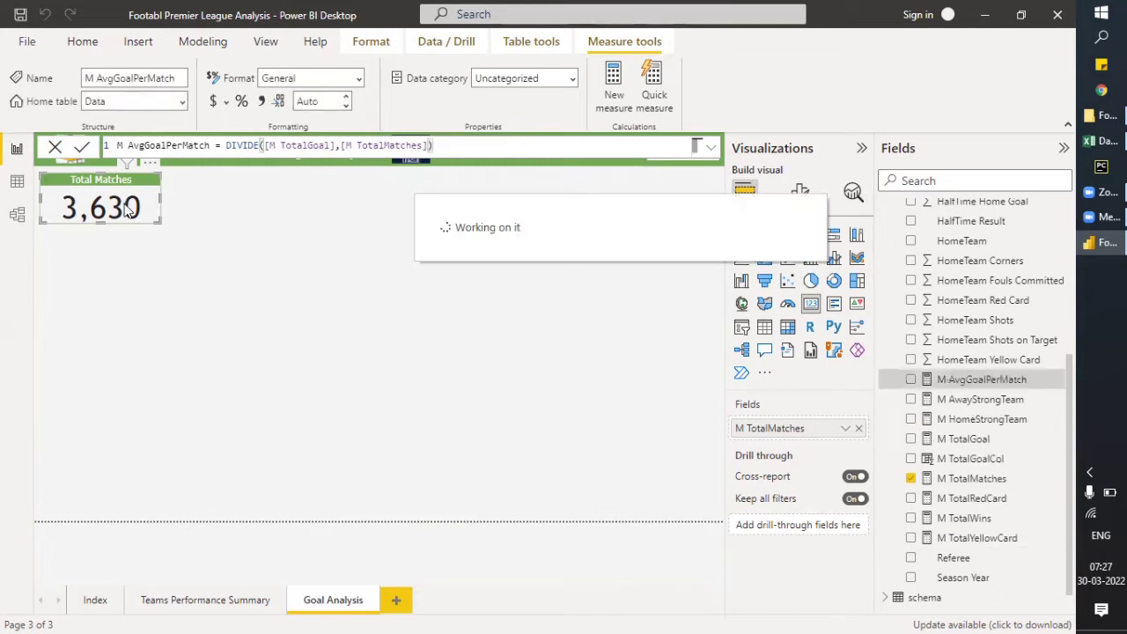
Replace the Total Matches card's field with M AvgGoalPerMatch and convert the card to a slightly larger gauge.
click(858, 429)
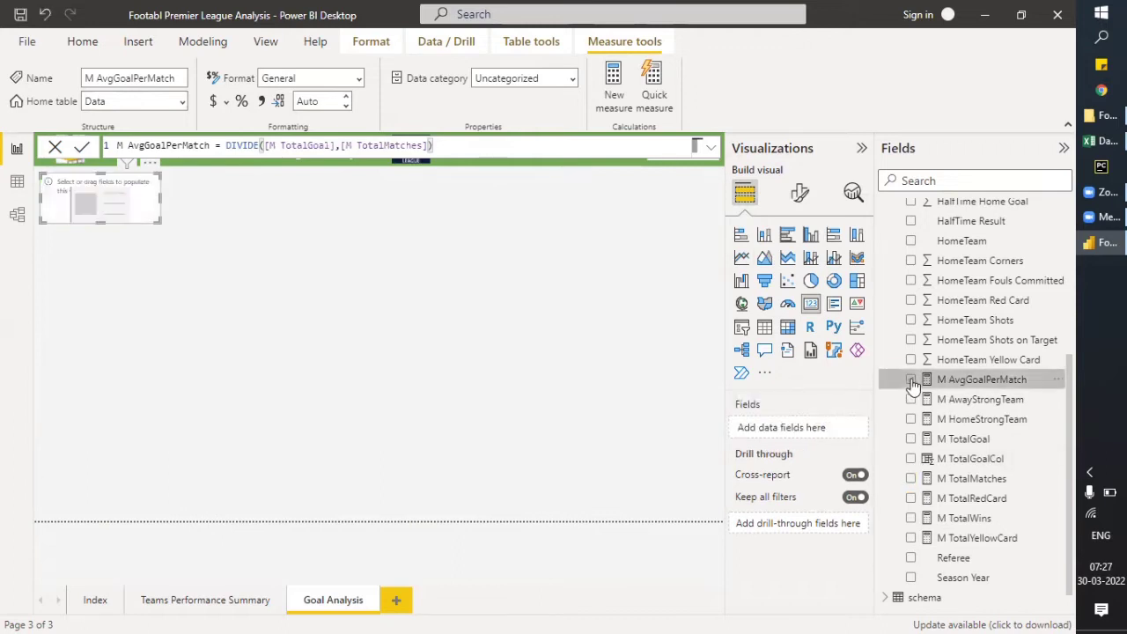
click(910, 380)
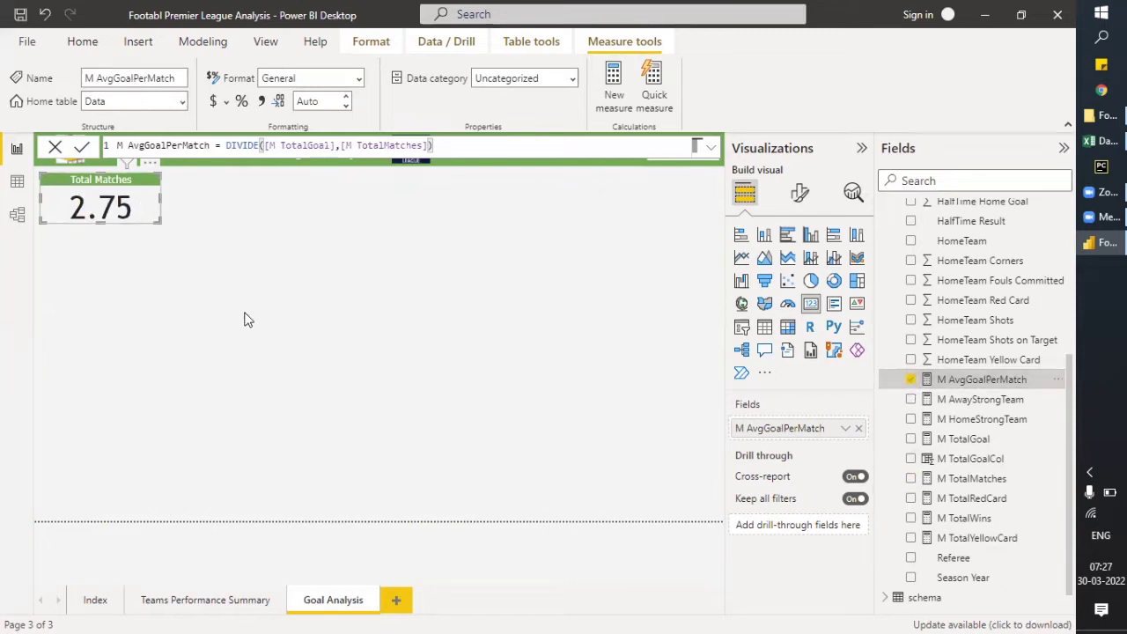
click(788, 307)
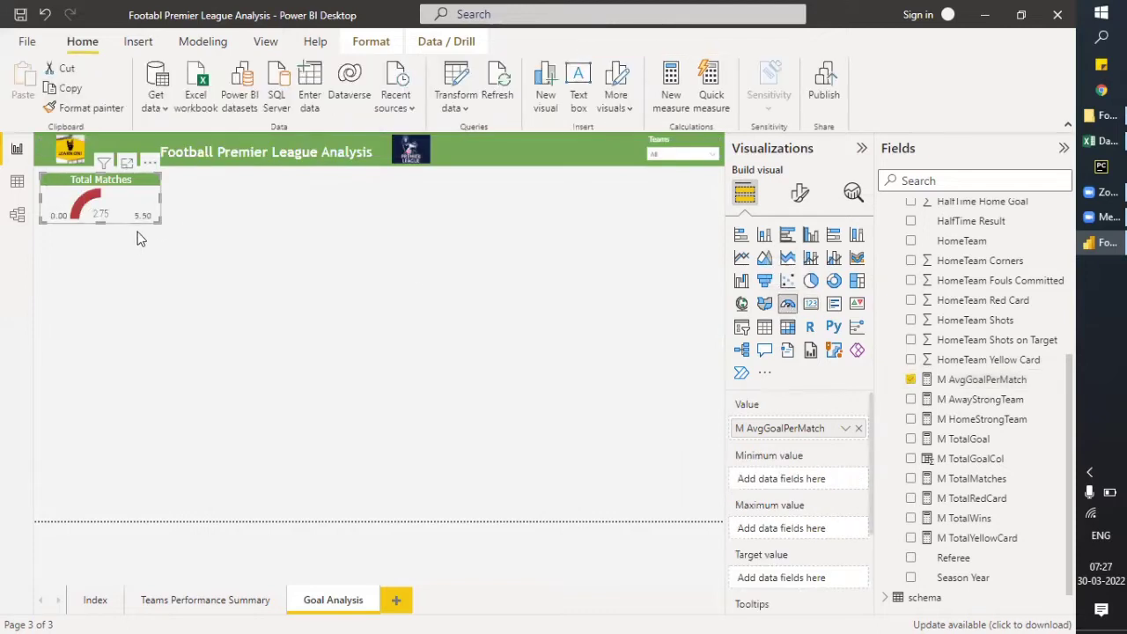
drag(155, 223, 172, 243)
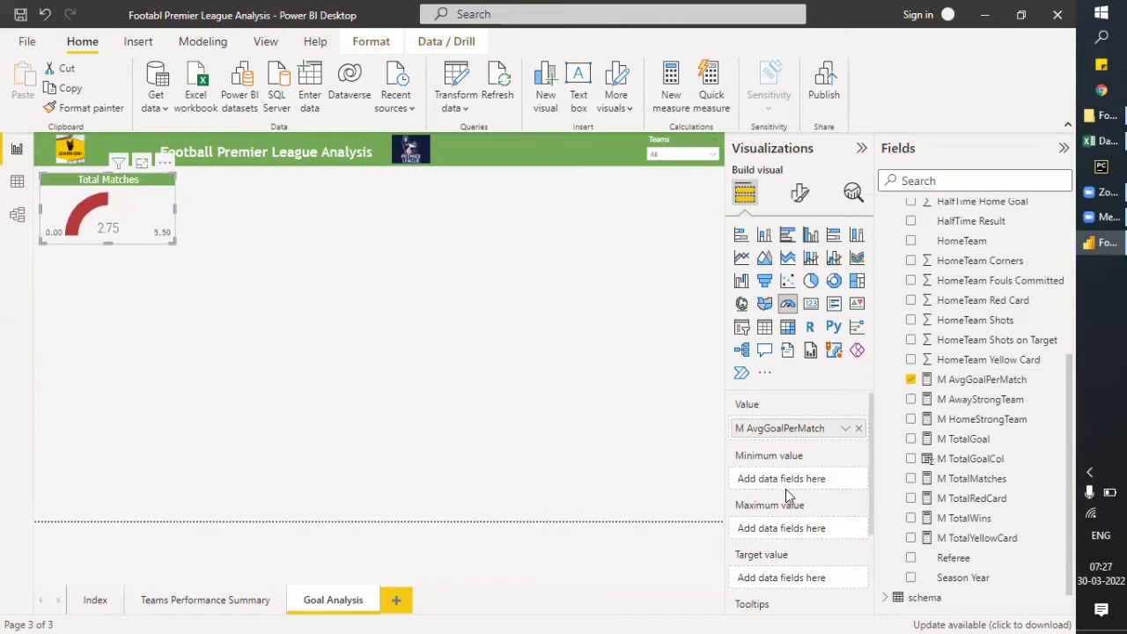
Set the gauge axis minimum to 0, maximum to 4 and target to 2.
scroll(786, 495, down, 1)
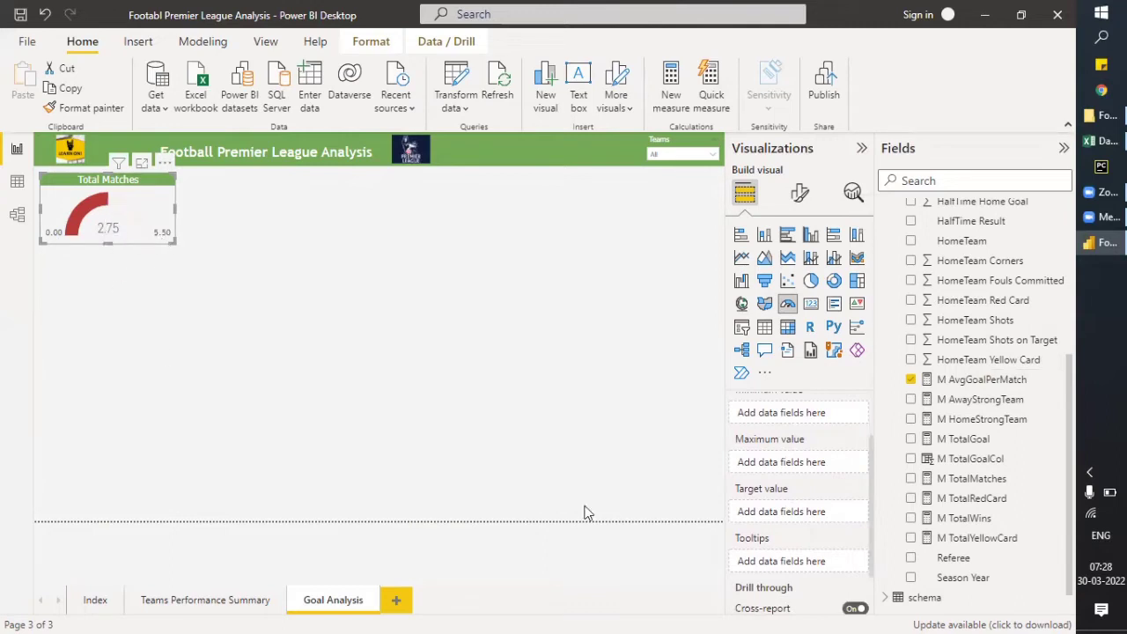
scroll(798, 525, down, 1)
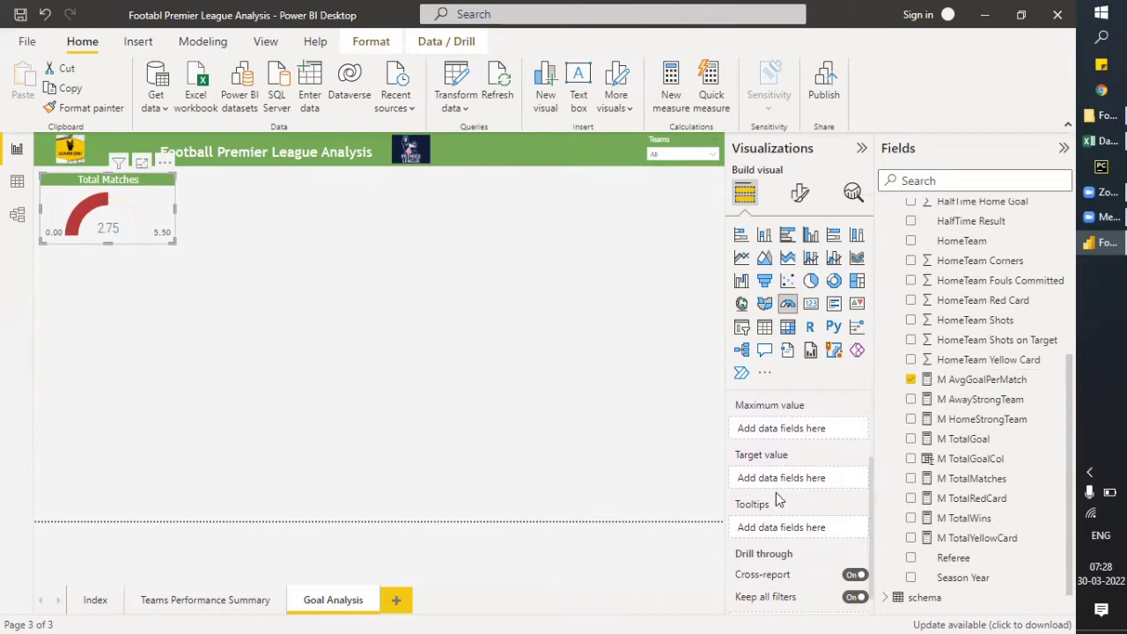
scroll(776, 492, up, 2)
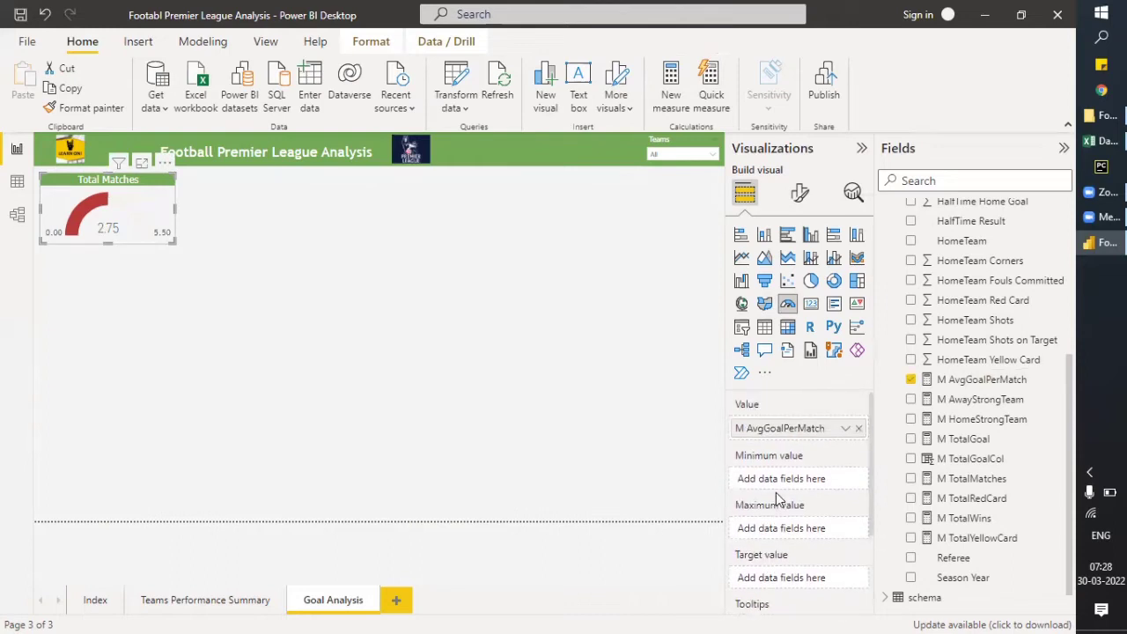
click(798, 192)
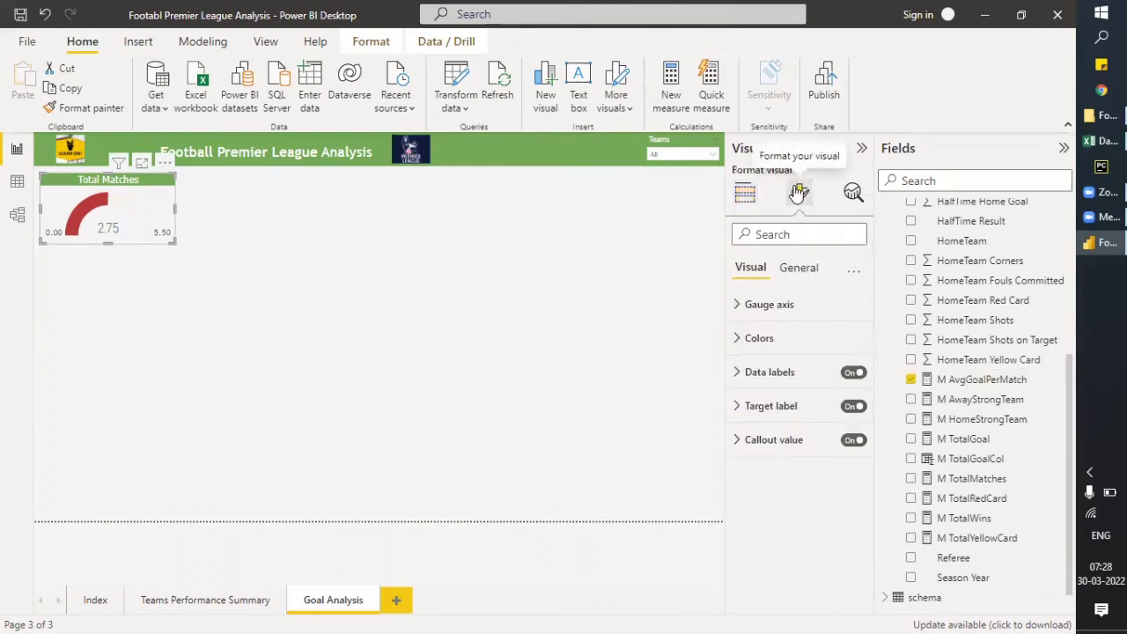
click(745, 307)
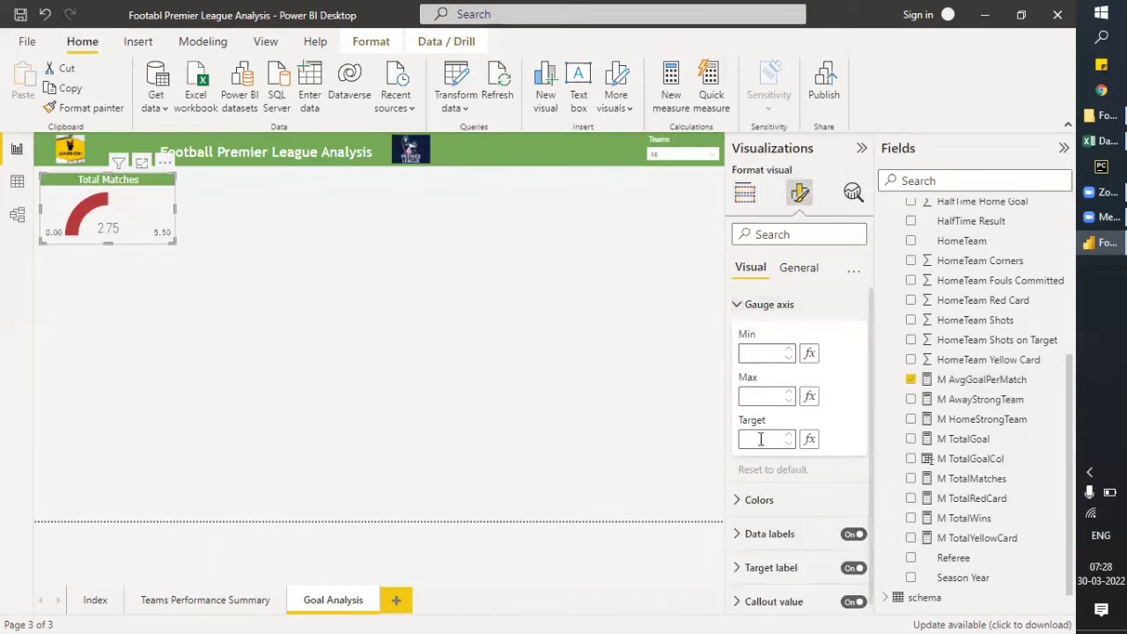
click(763, 350)
text(0)
key(Tab)
key(Tab)
text(4)
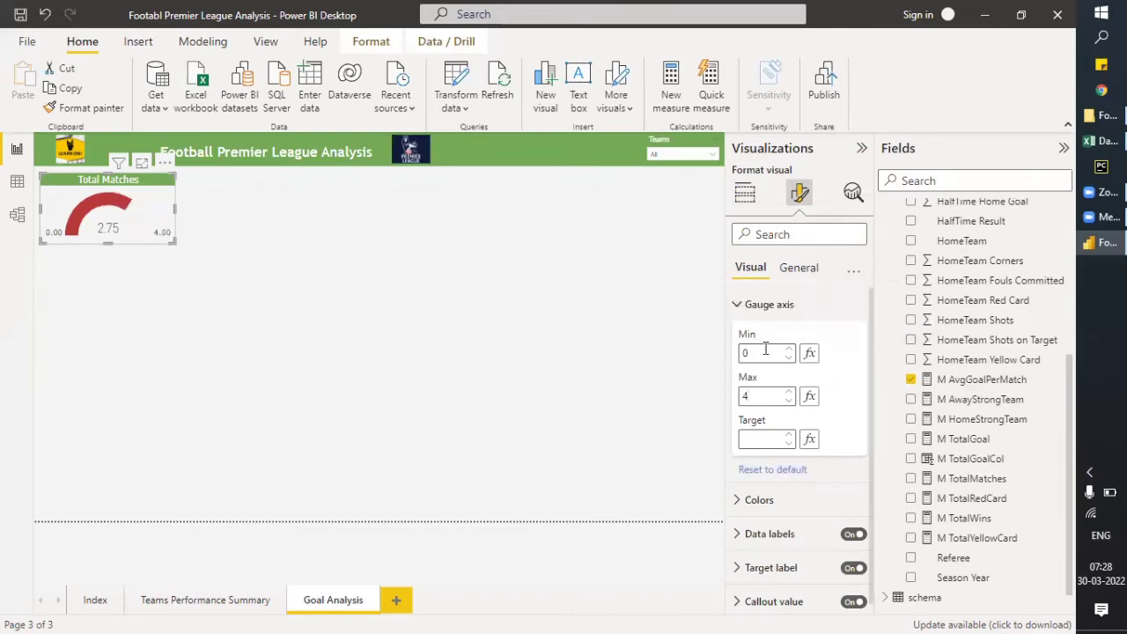
key(Tab)
key(Tab)
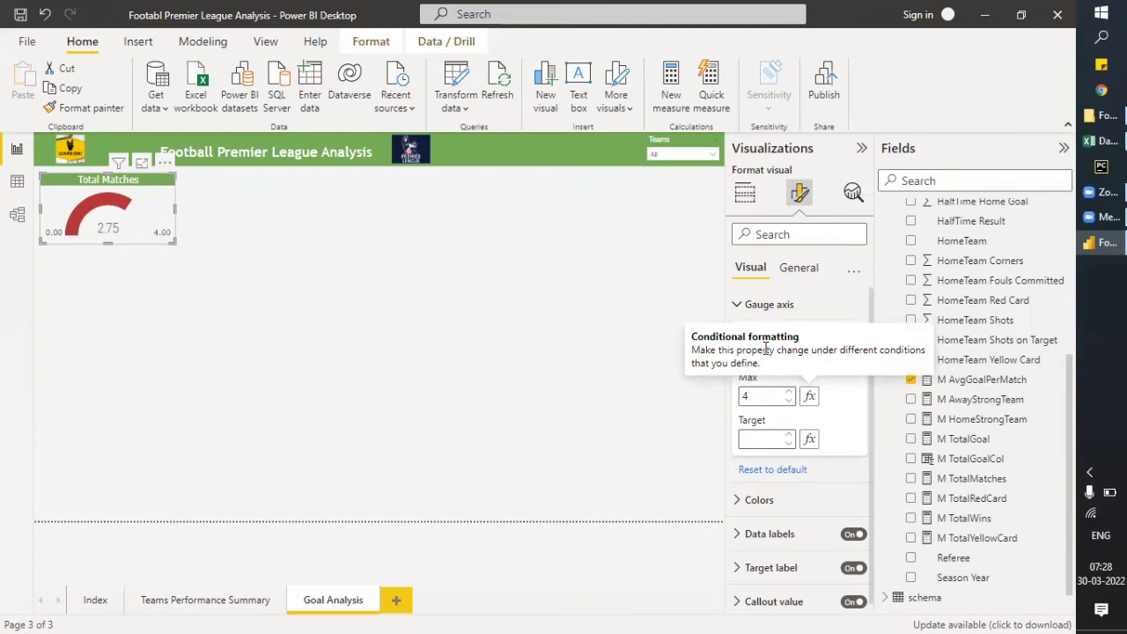
text(2)
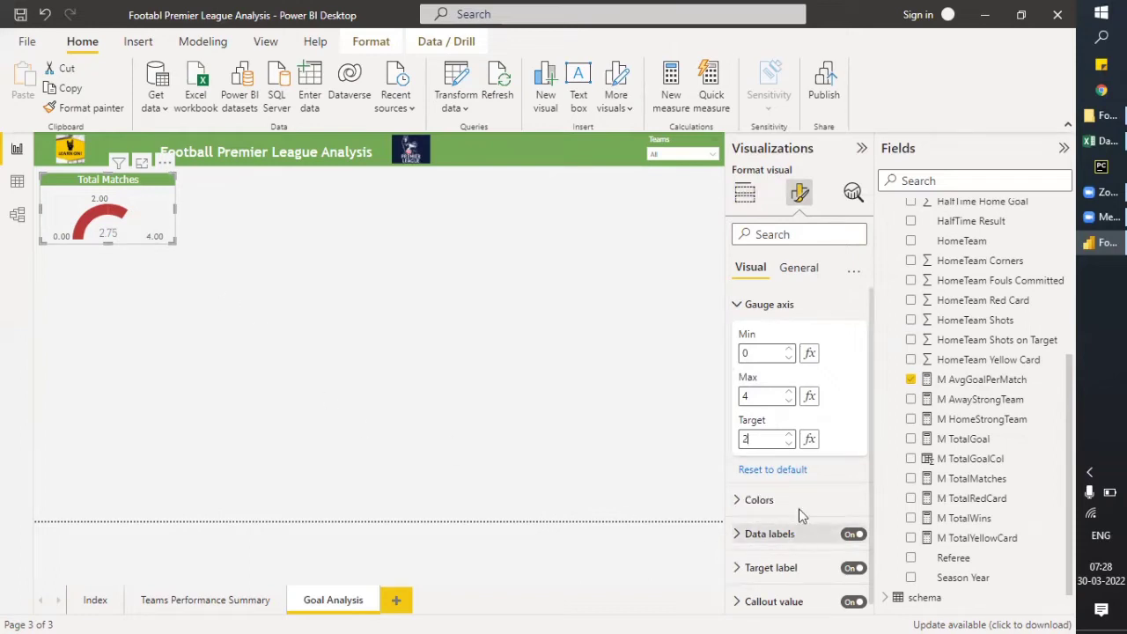
Change the gauge's target colour to light green.
click(753, 499)
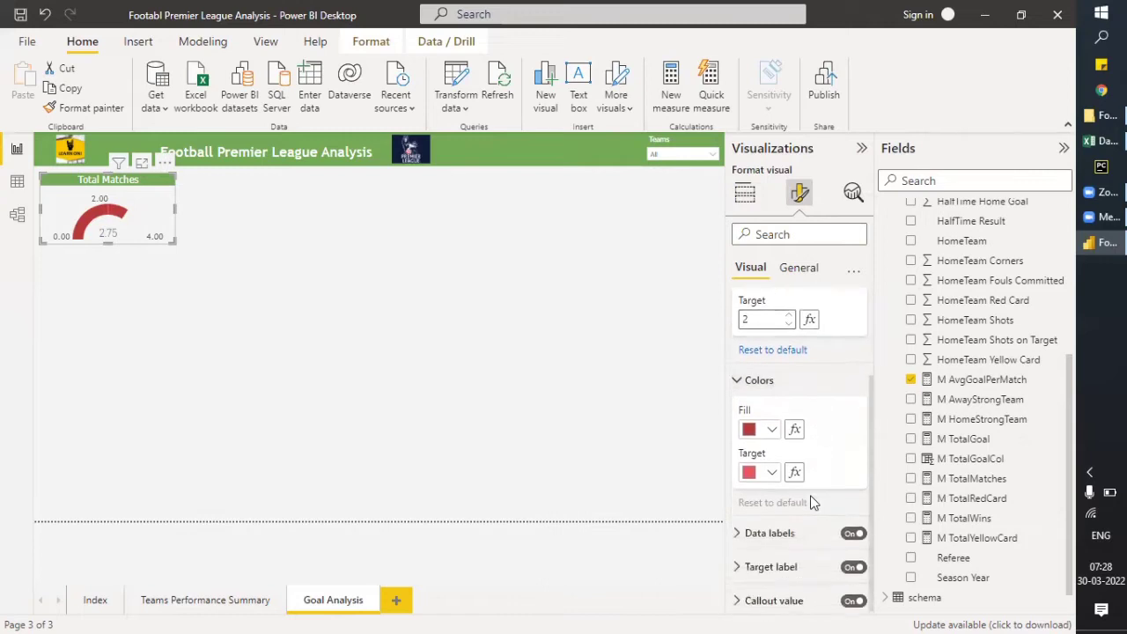
click(768, 471)
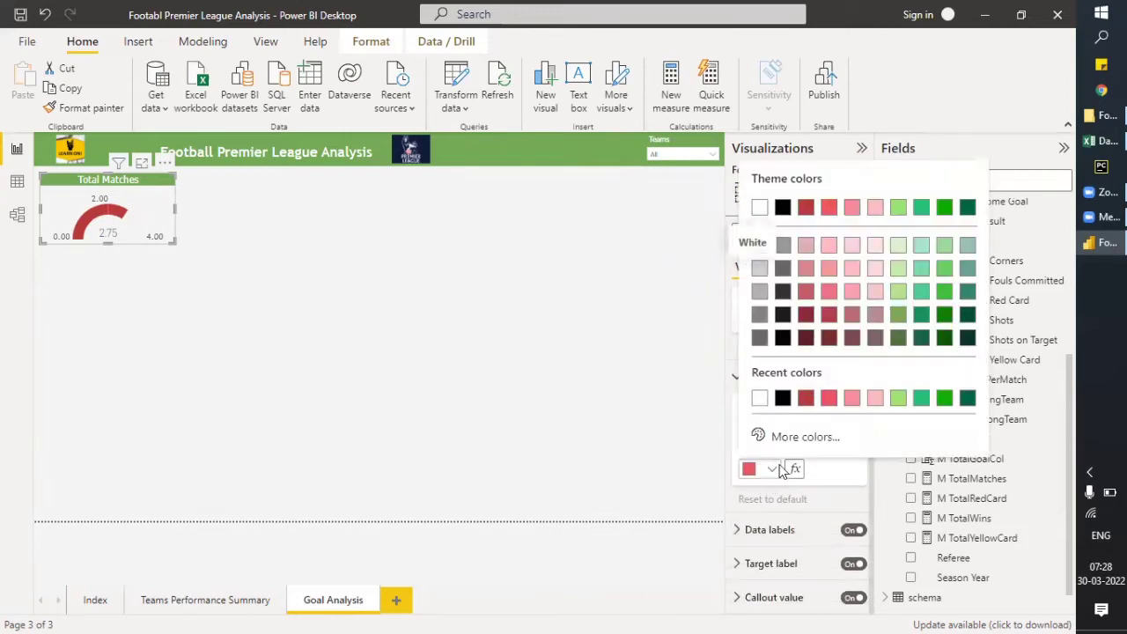
click(897, 401)
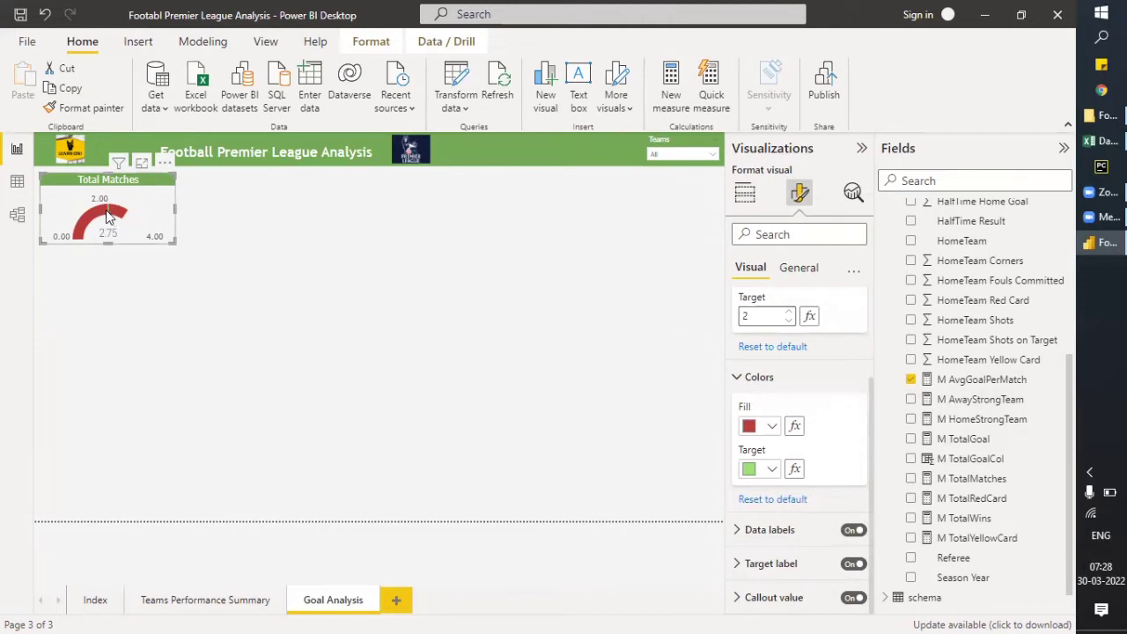
mouse_move(112, 221)
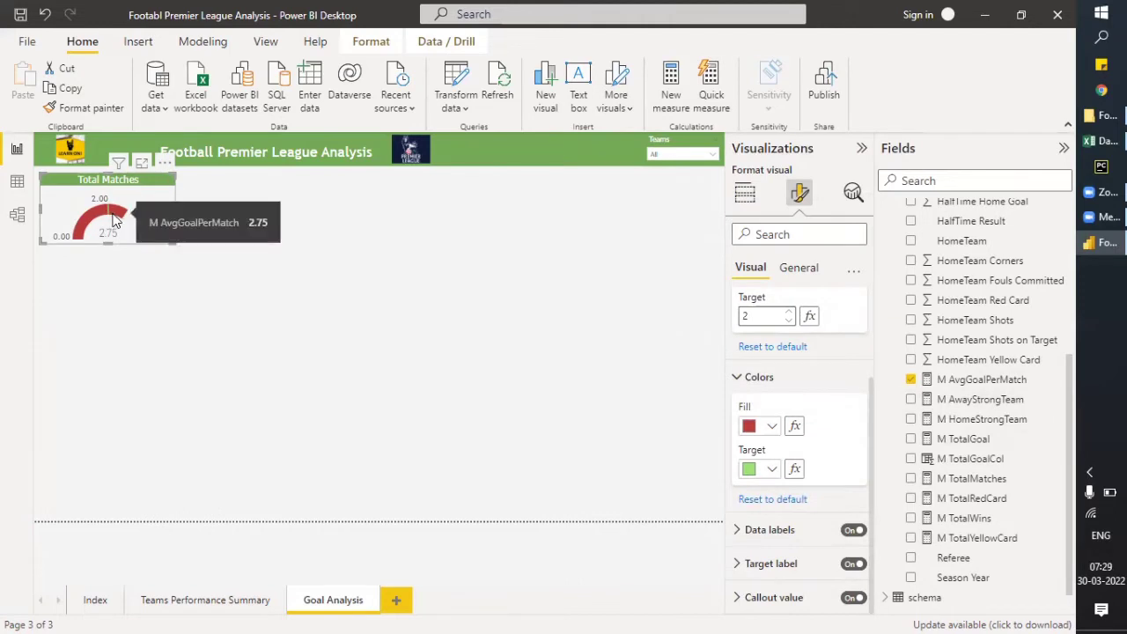
click(134, 319)
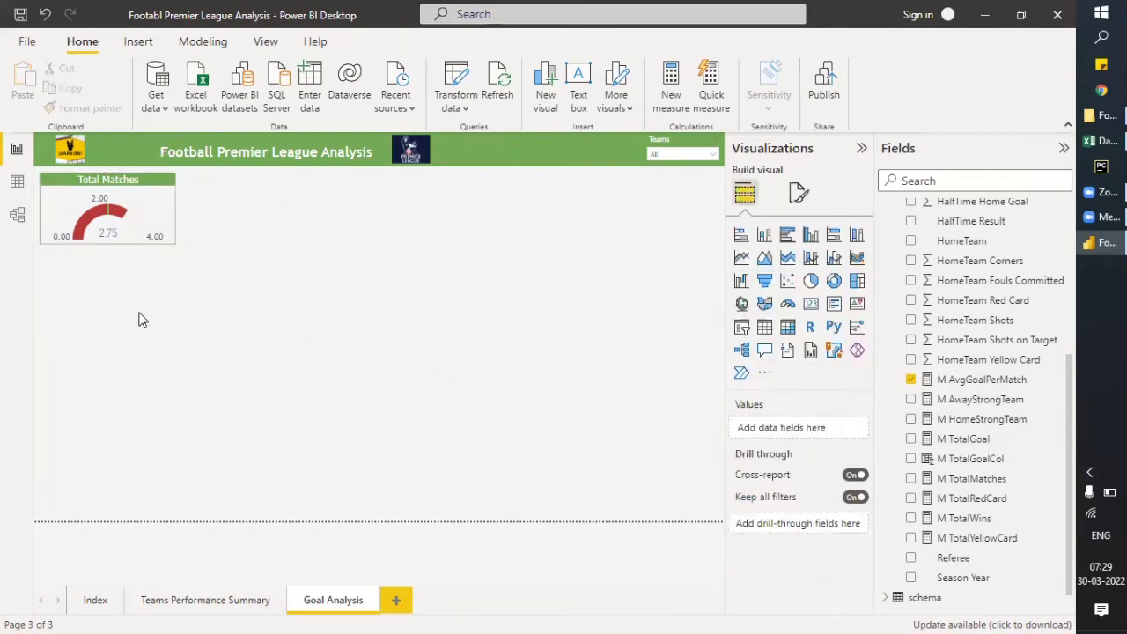
Change the gauge's title text to Avg Goal Per Match.
click(802, 194)
click(139, 196)
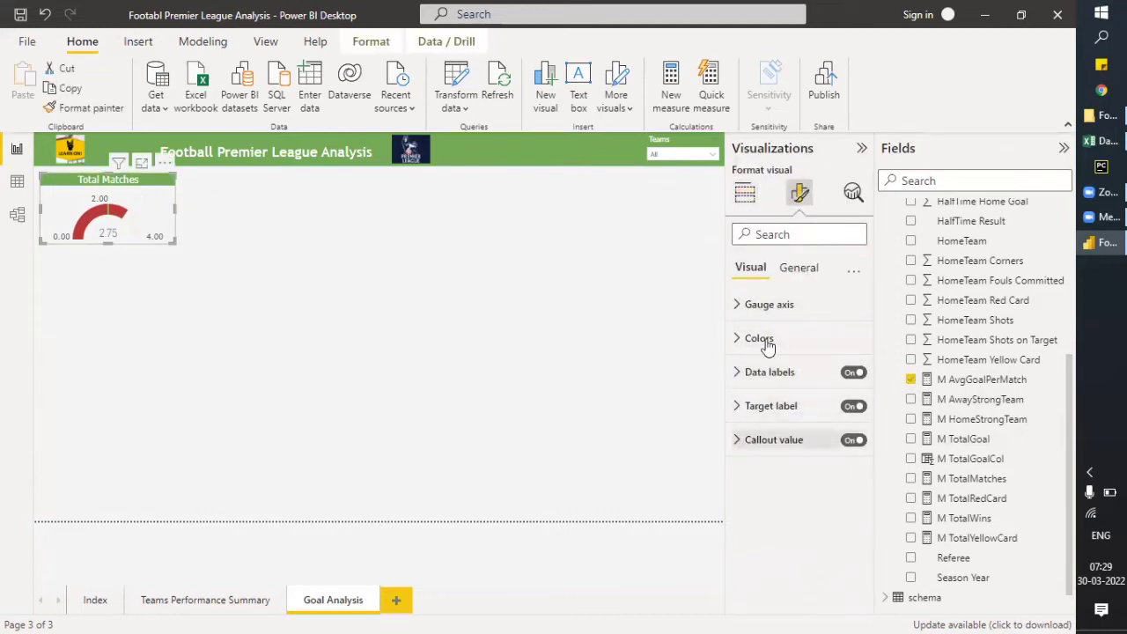
click(799, 267)
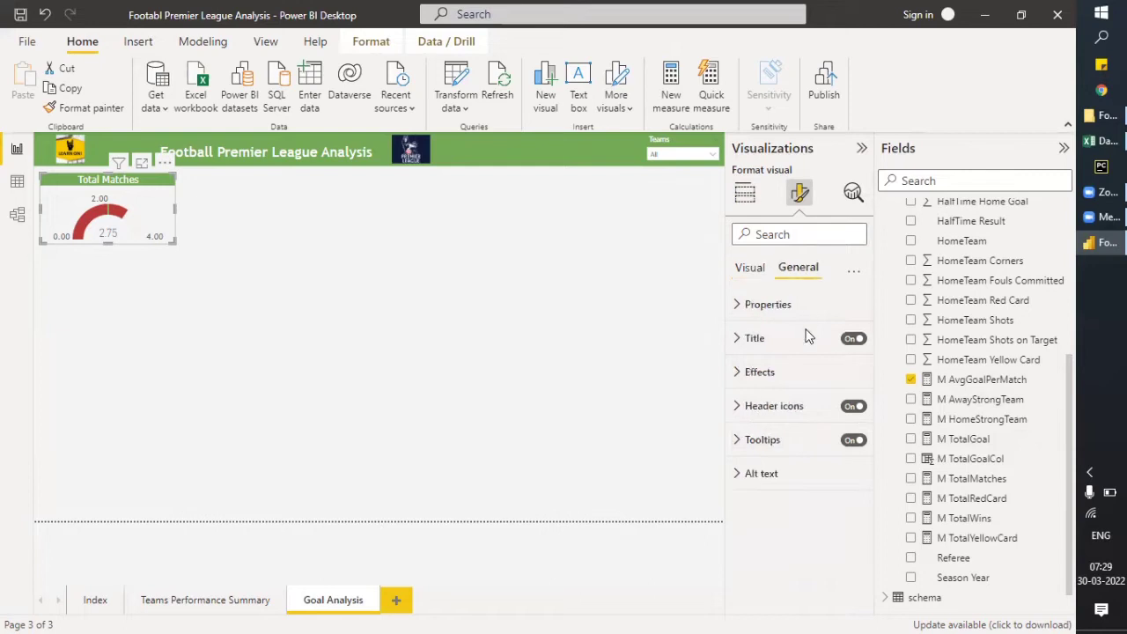
click(755, 338)
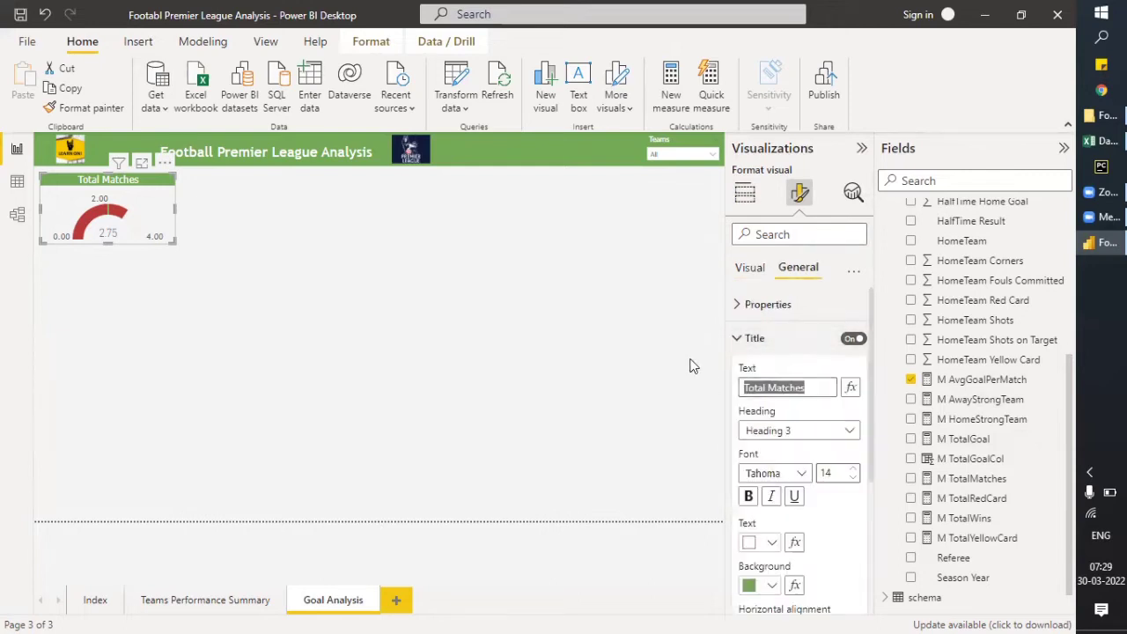
text(Goa)
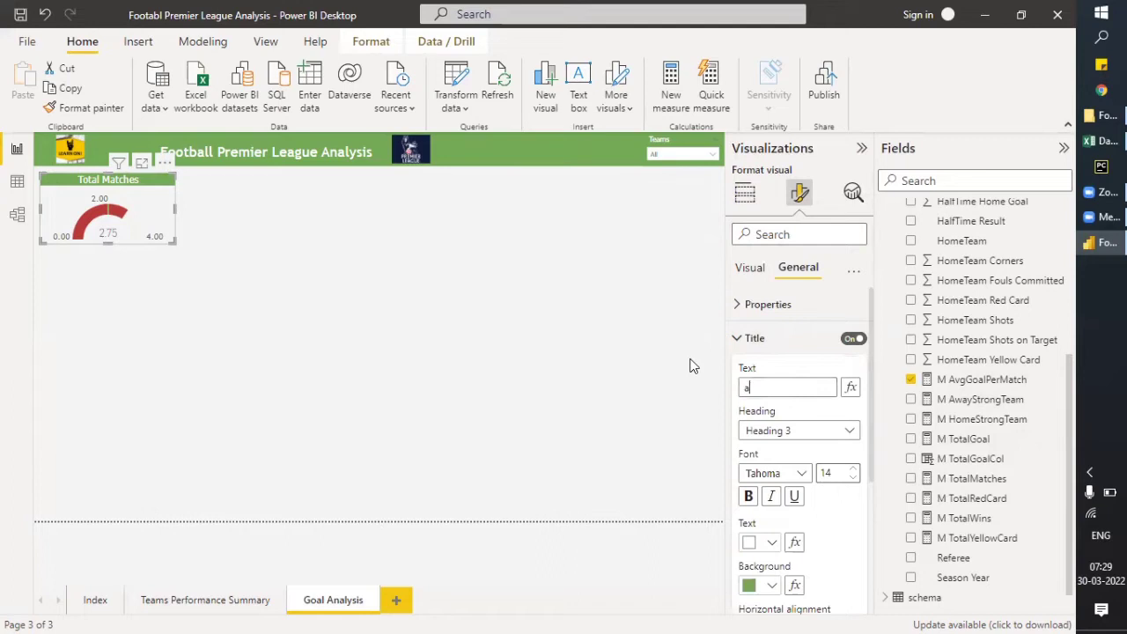
key(BackSpace)
key(BackSpace)
key(BackSpace)
text(vg)
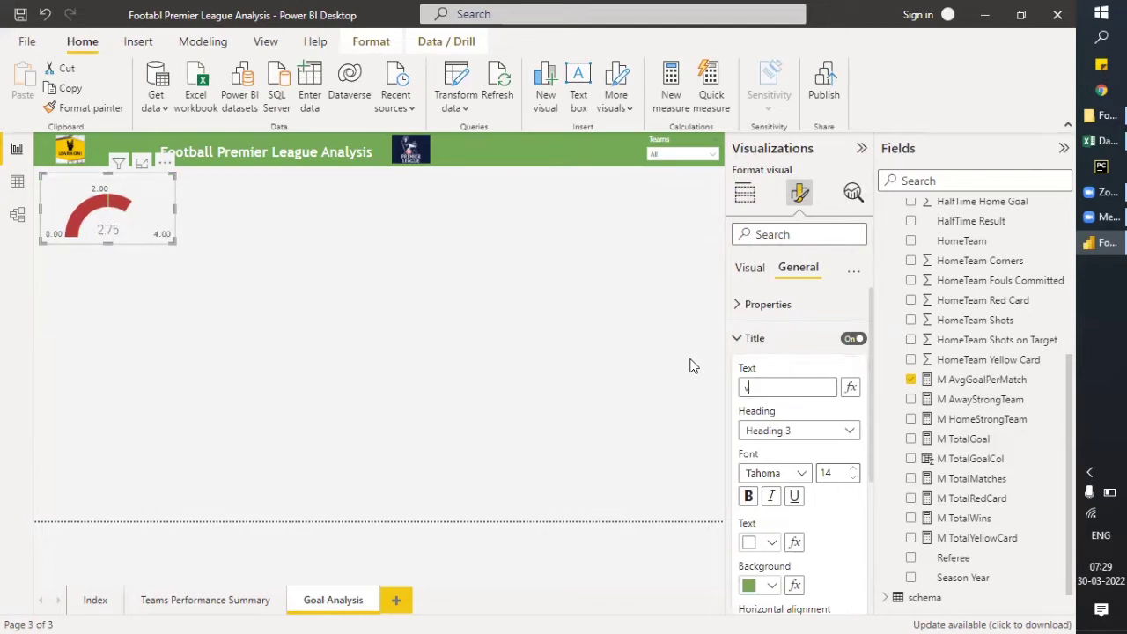
key(BackSpace)
key(BackSpace)
text(A)
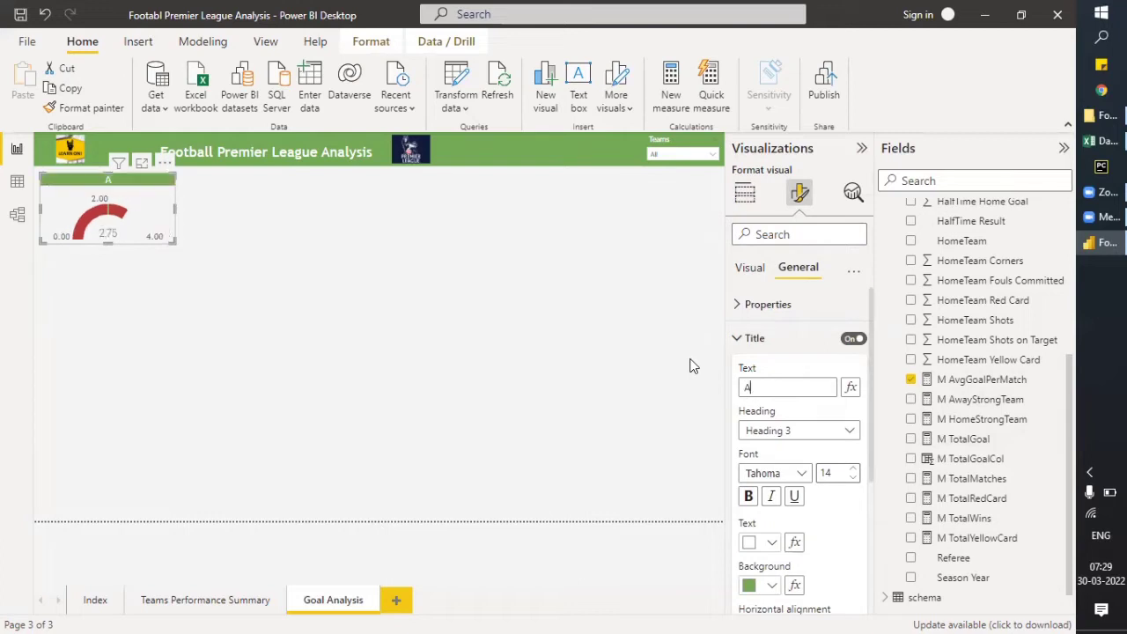
text(vg Goal Per Match)
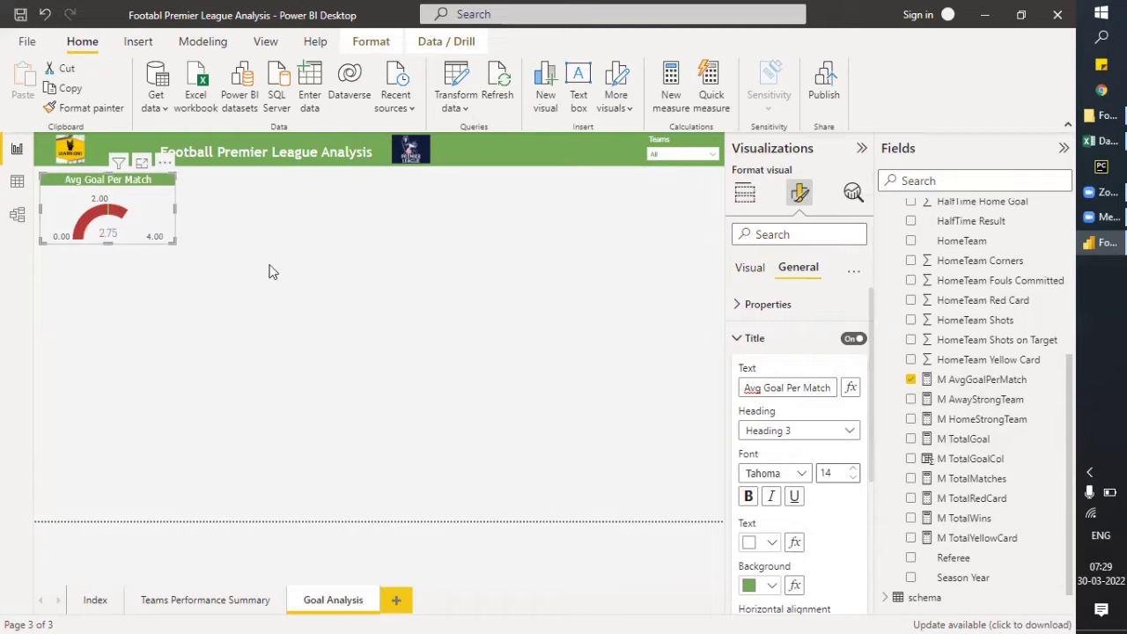
click(93, 343)
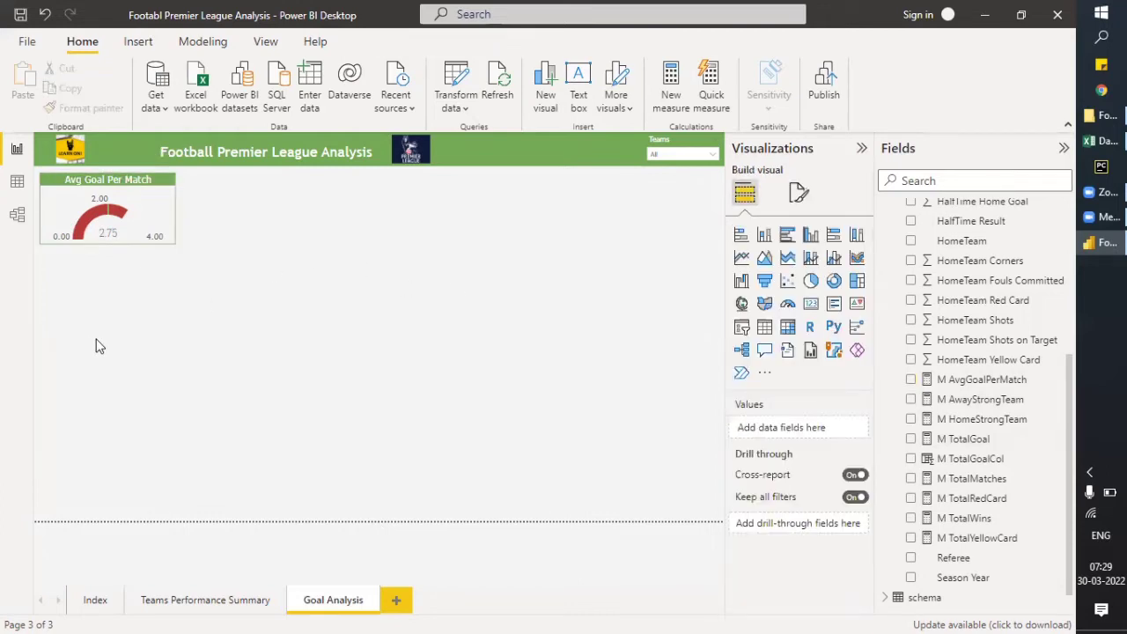
Duplicate the Avg Goal Per Match gauge and place the copy directly below the original.
click(155, 209)
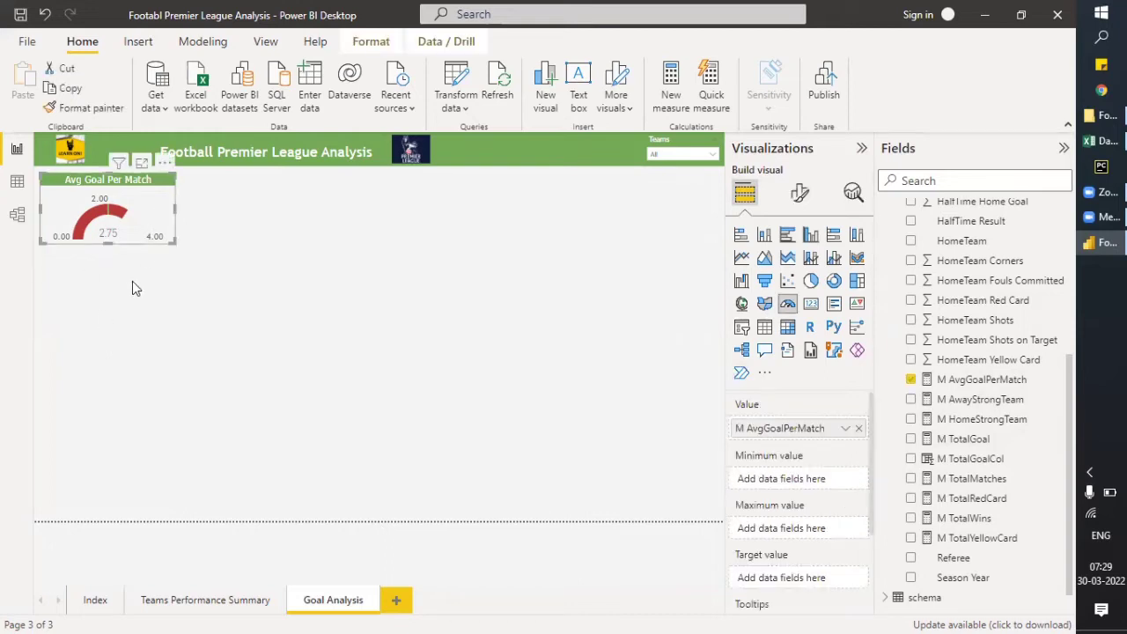
key(ctrl+c)
key(ctrl+v)
drag(165, 197, 162, 283)
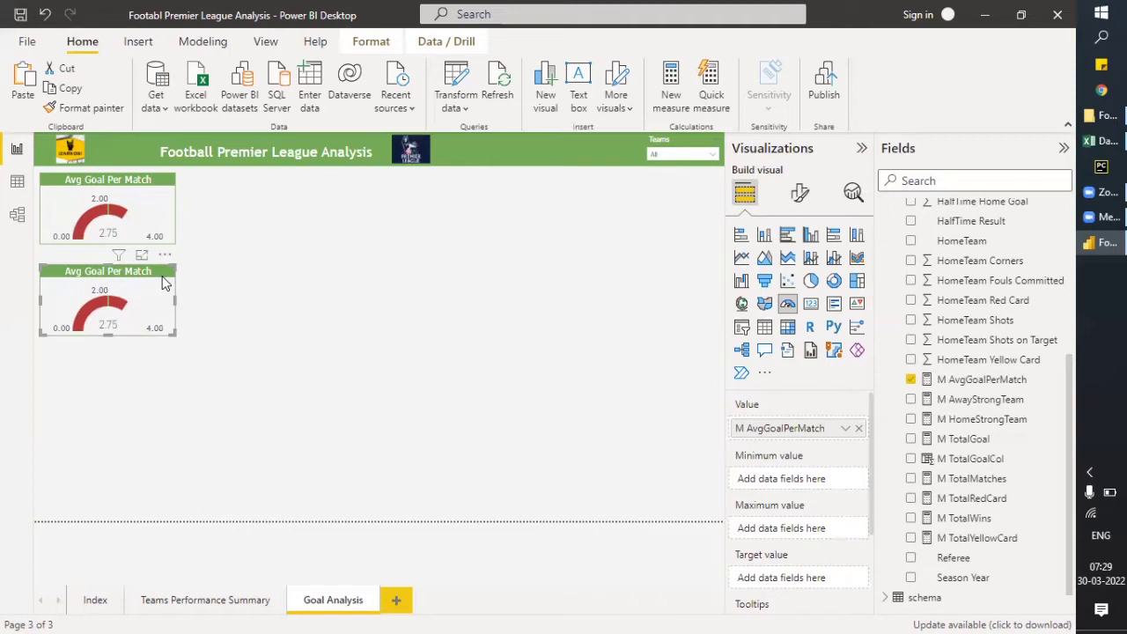
Create a calculated column in the Data table: M FTTotalGoal = Data[FullTime Away Goal]+Data[FullTime Home Goal].
right_click(988, 385)
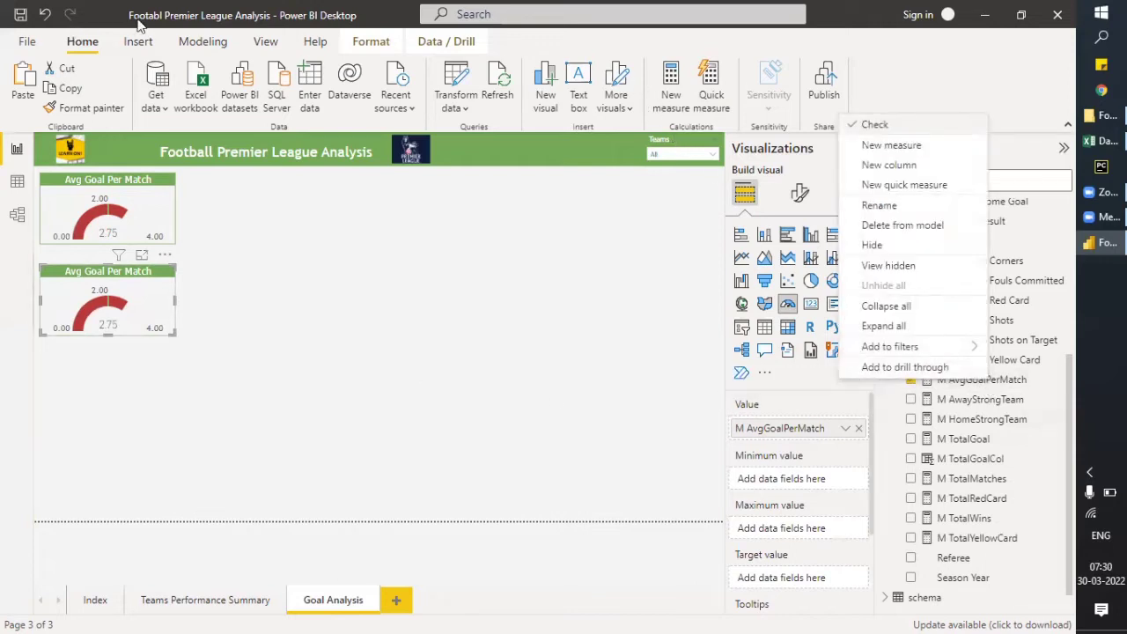
click(893, 167)
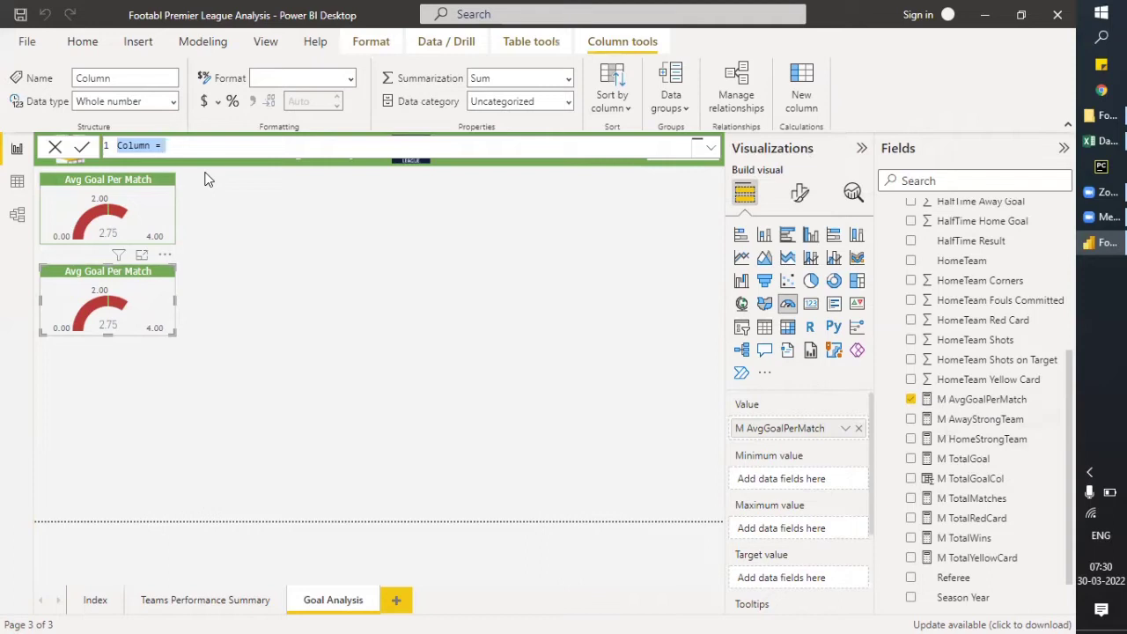
text(M FTTotalGoal)
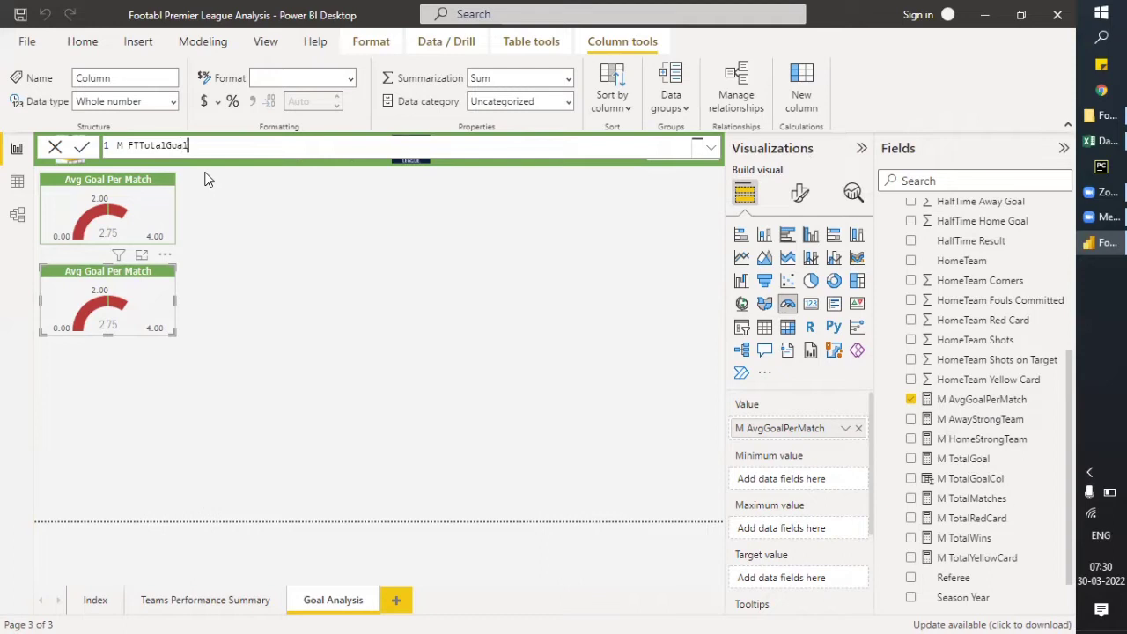
text( = dat)
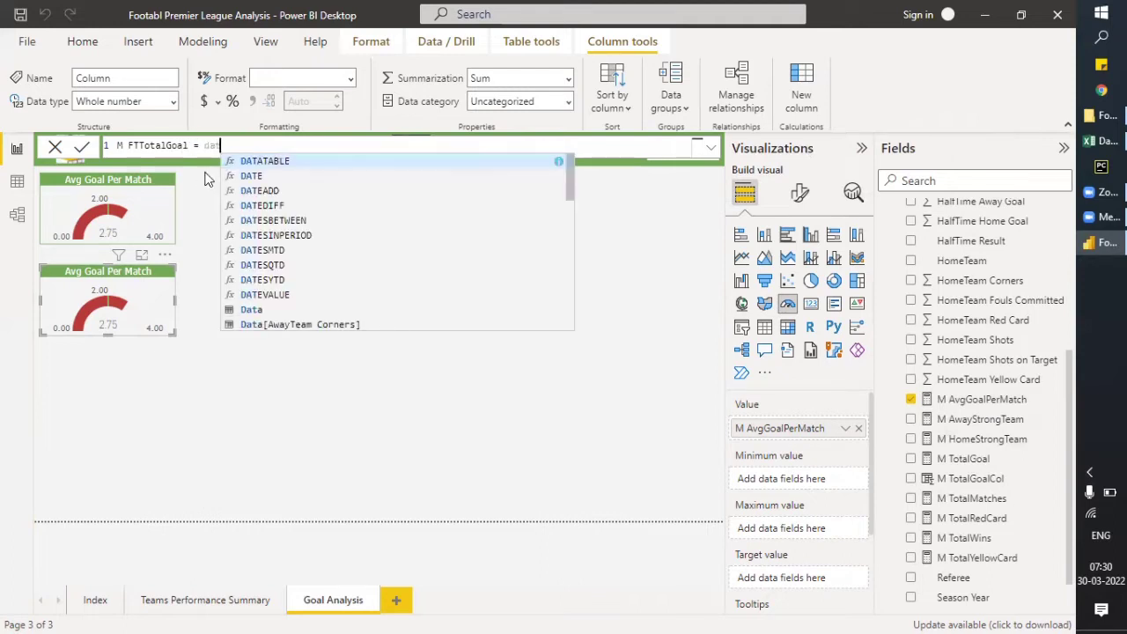
text(a[)
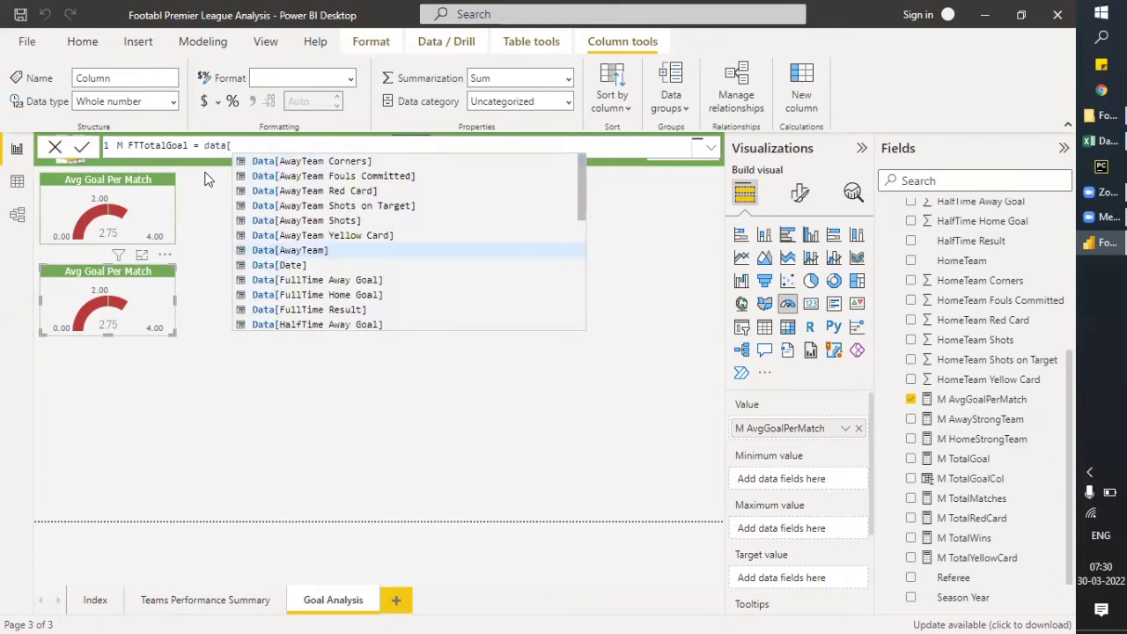
text(fulltim)
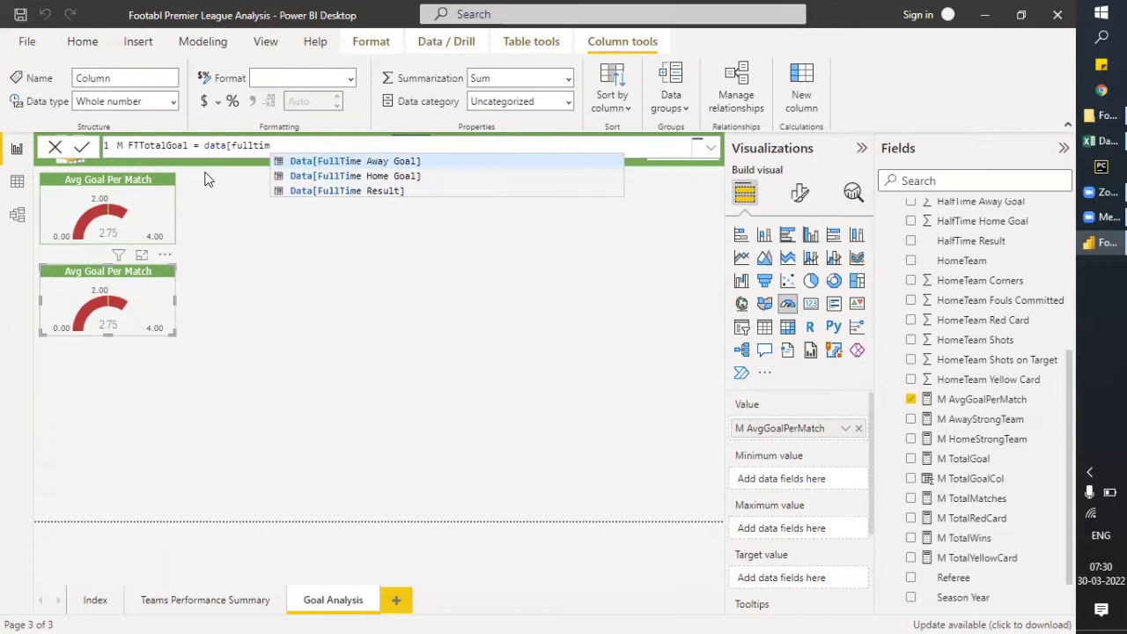
key(Tab)
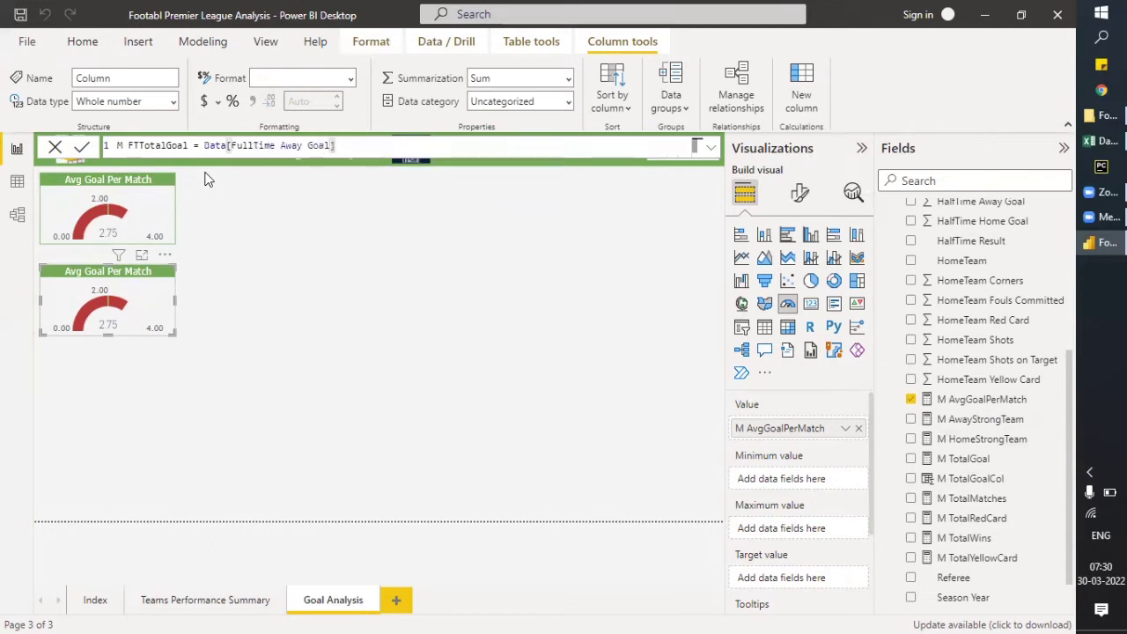
text(+data[fulltime)
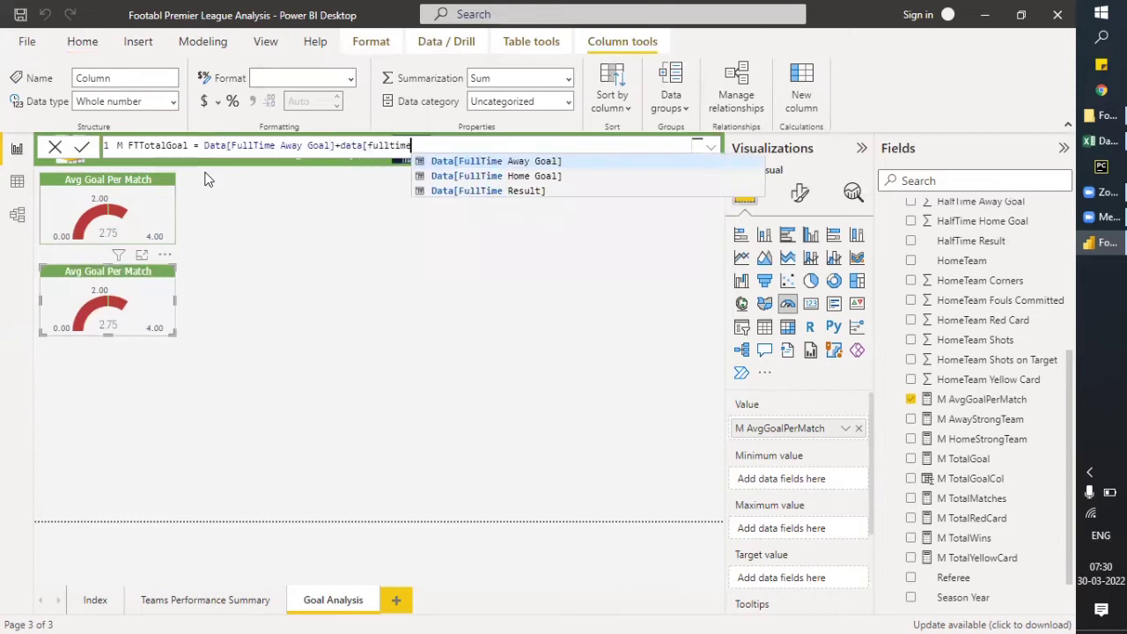
key(Down)
key(Tab)
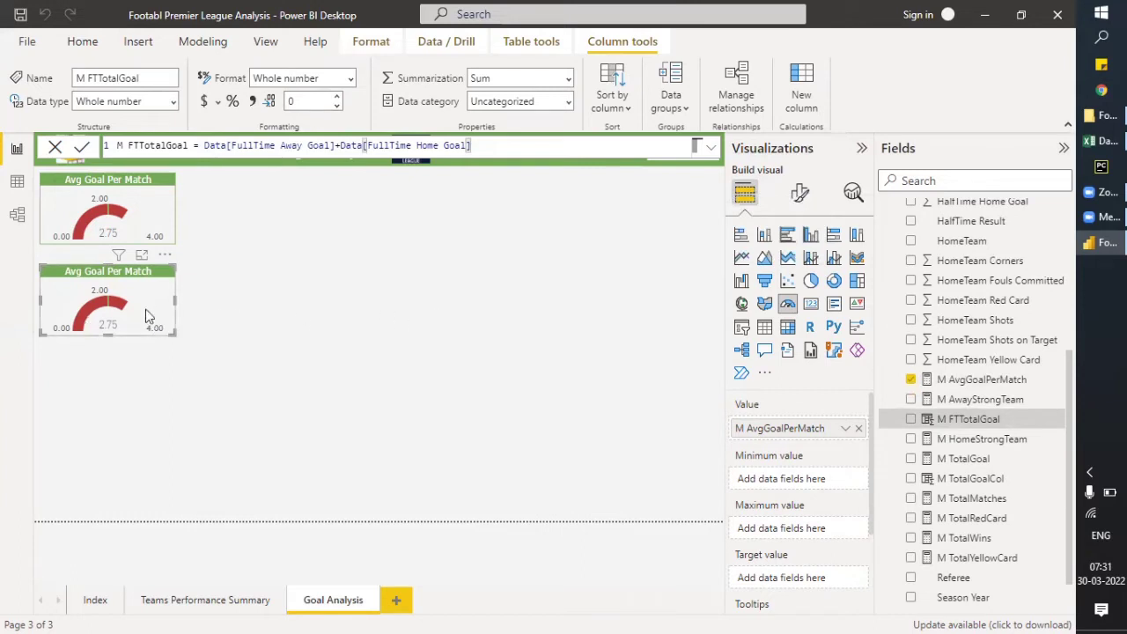
Convert the lower Avg Goal Per Match gauge into a card visual.
click(300, 329)
click(108, 300)
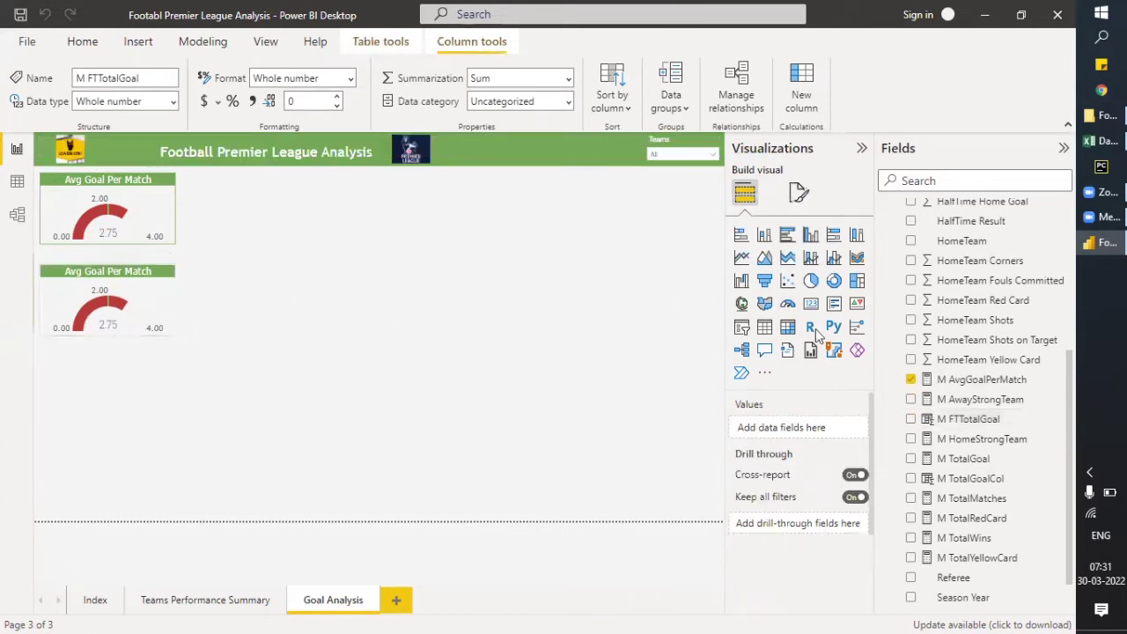
click(811, 304)
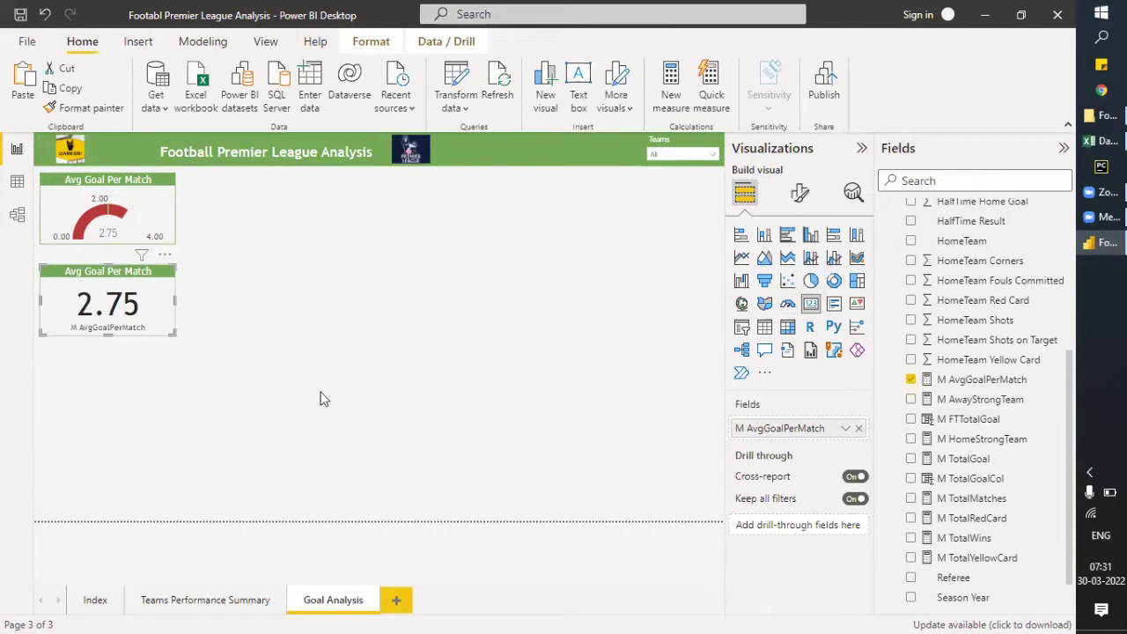
Replace the card's M AvgGoalPerMatch field with M FTTotalGoal, aggregated as Maximum.
click(859, 429)
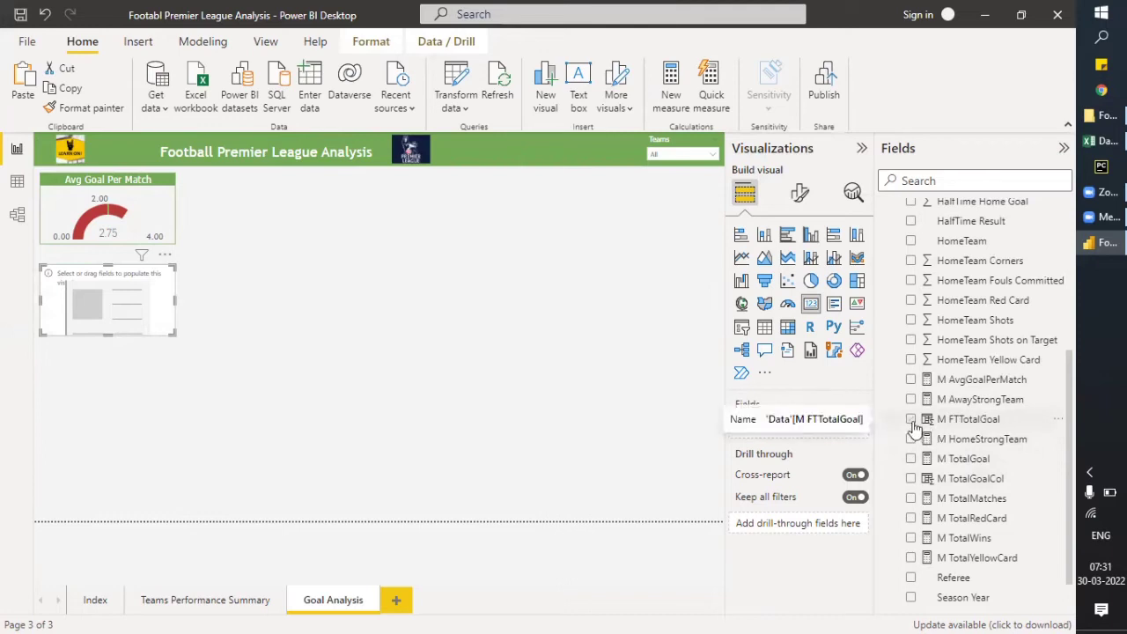
click(911, 420)
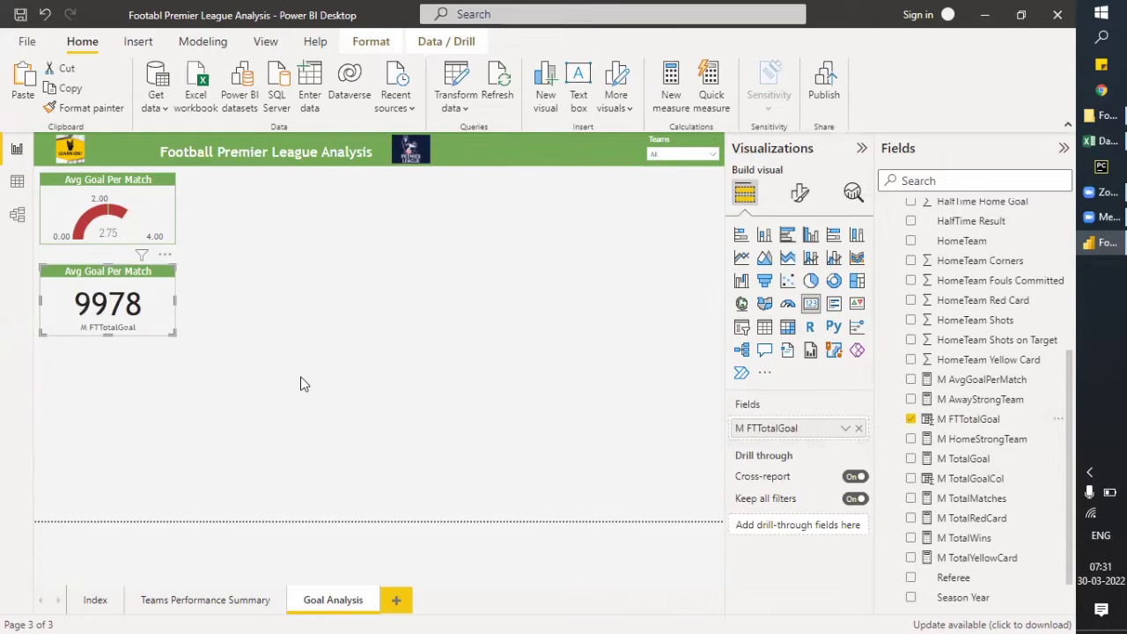
click(846, 429)
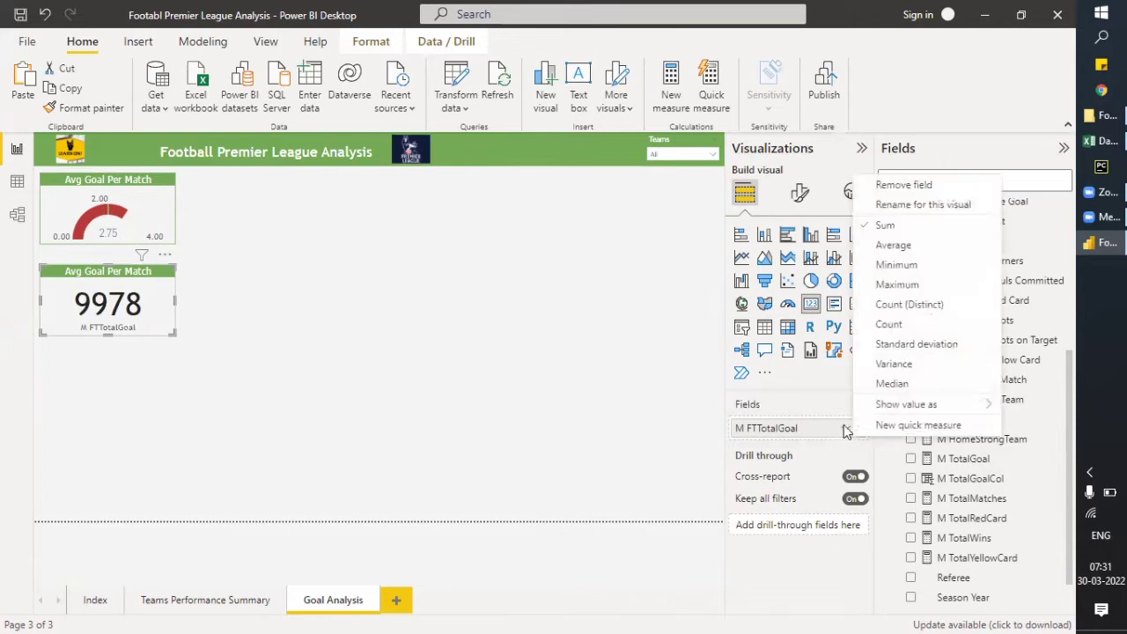
click(881, 285)
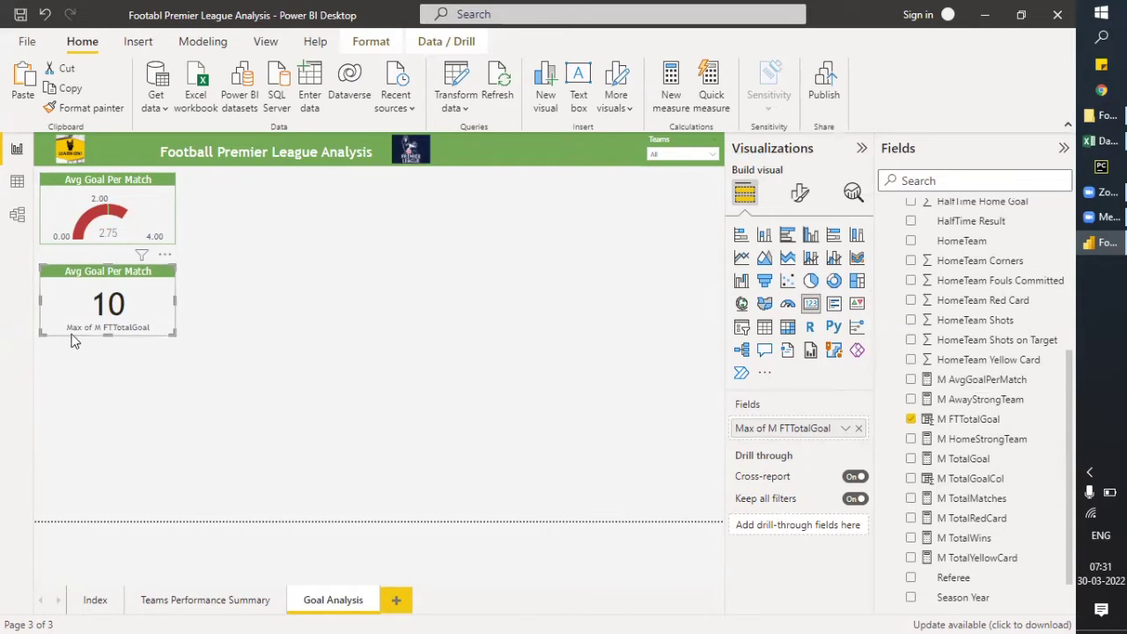
Check the distinct values of the M FTTotalGoal column in the Data table, and return to the report.
click(18, 184)
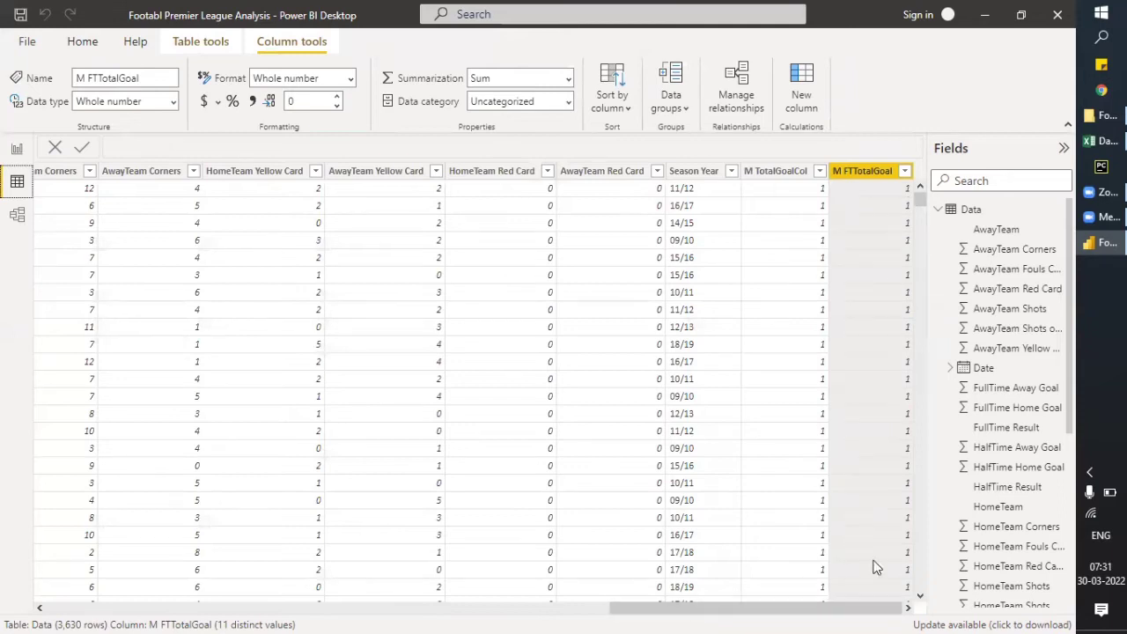
click(905, 173)
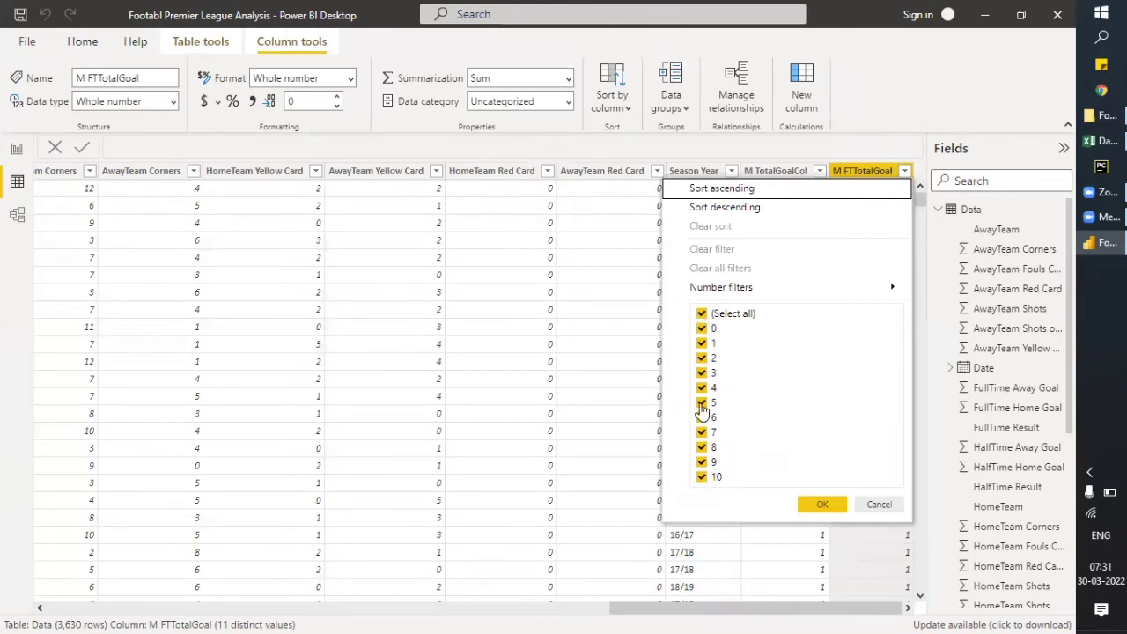
click(17, 148)
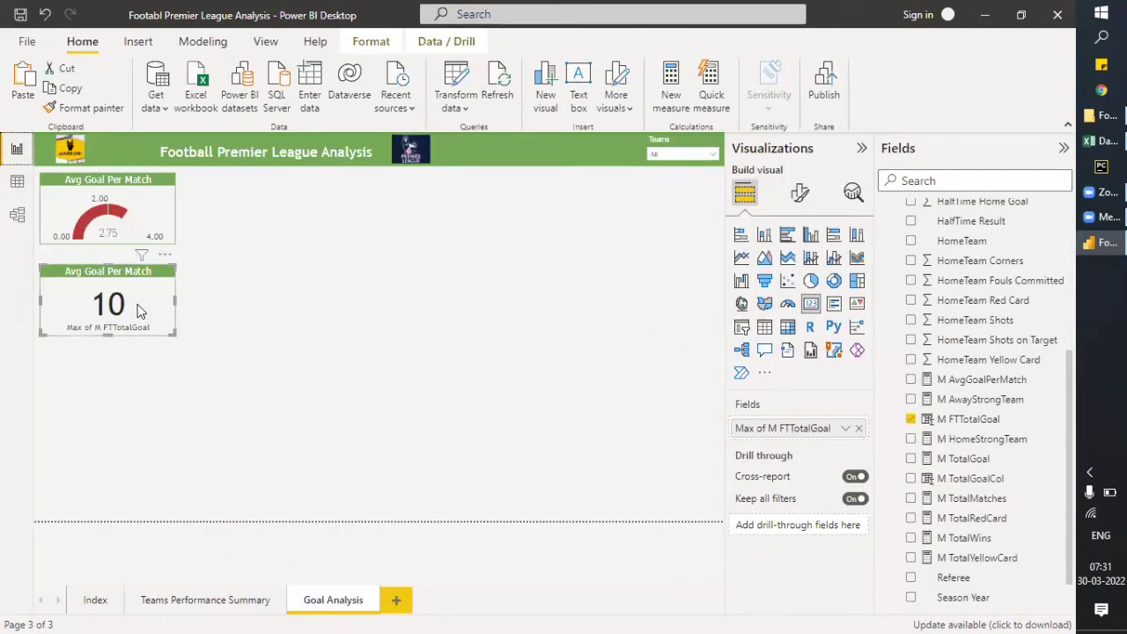
Turn off the category label on the M FTTotalGoal card.
click(798, 194)
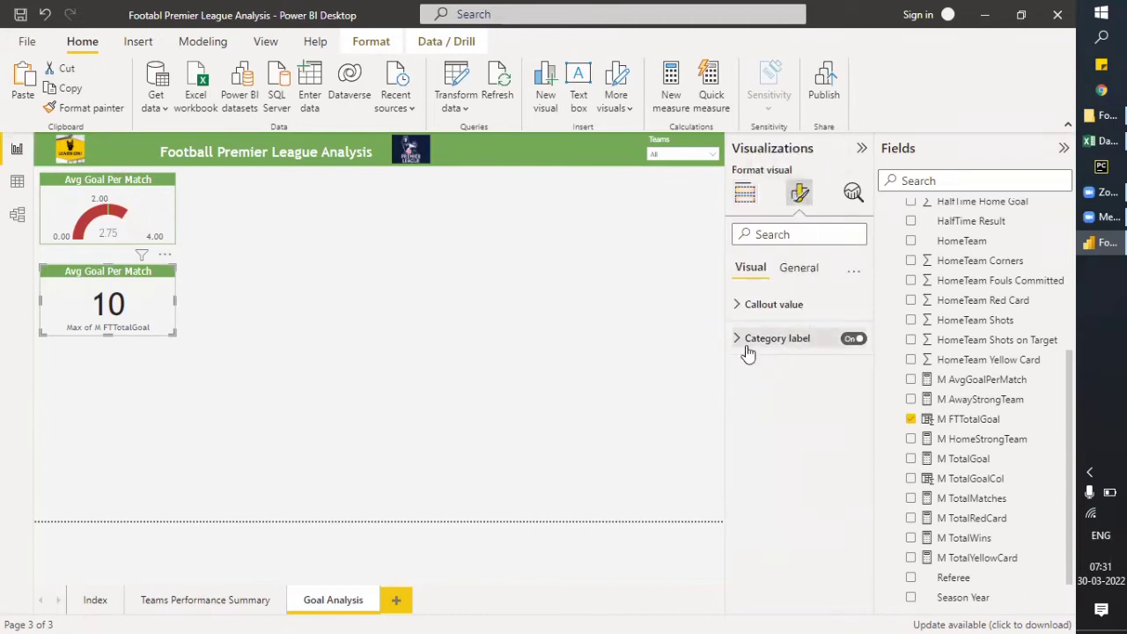
click(798, 269)
click(750, 268)
click(853, 340)
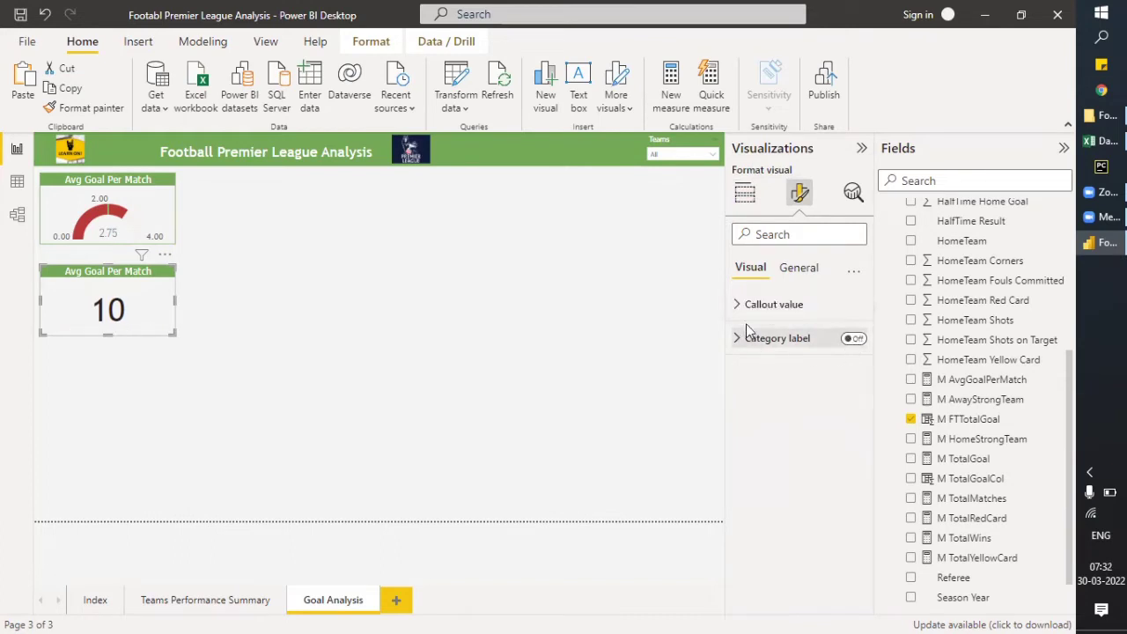
Change the M FTTotalGoal card's title text to Max Goal In a Match.
click(801, 271)
click(737, 338)
click(752, 390)
key(BackSpace)
key(Delete)
key(Delete)
key(Delete)
key(Delete)
key(Delete)
key(Delete)
key(Delete)
key(Delete)
key(Delete)
key(Delete)
key(Delete)
key(Delete)
key(Delete)
key(Delete)
key(Delete)
key(Delete)
key(Delete)
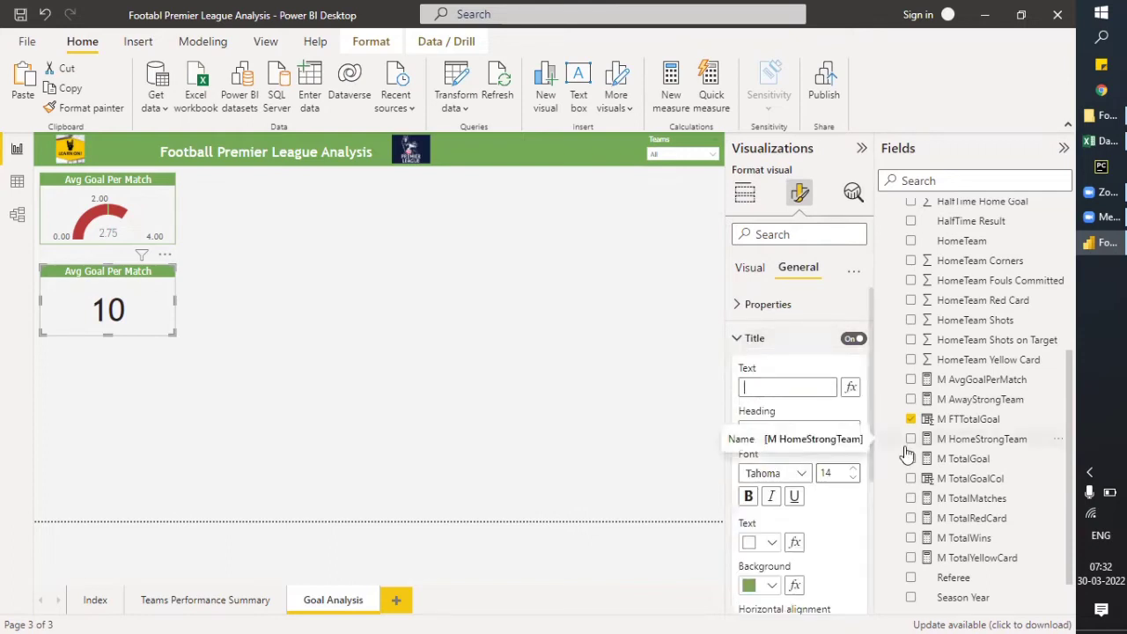
text(Ma)
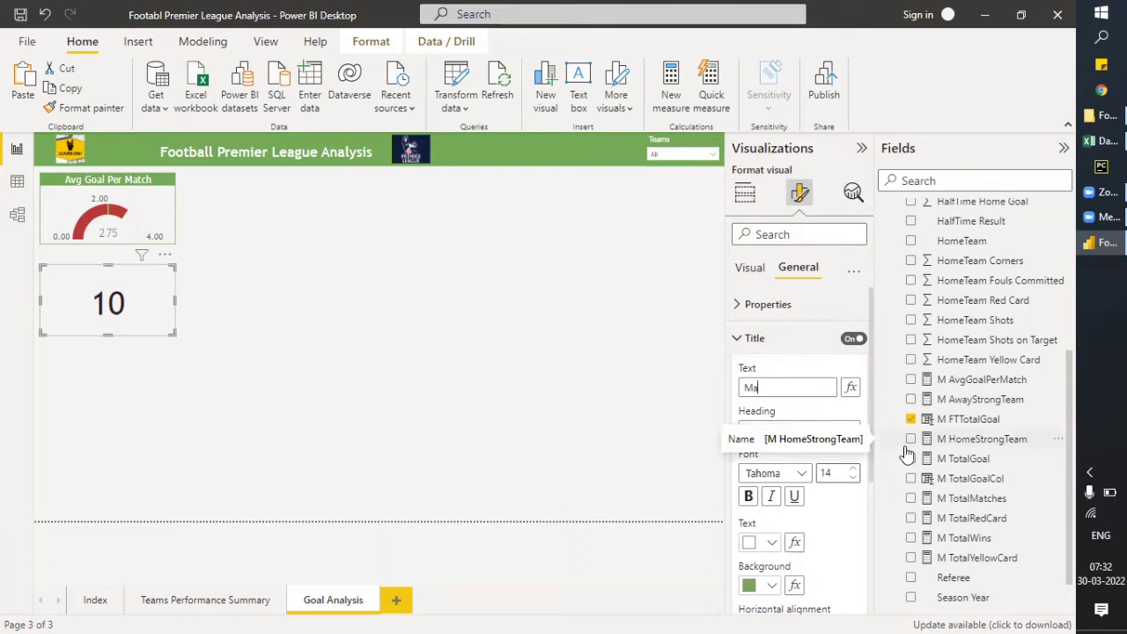
text(x Gol)
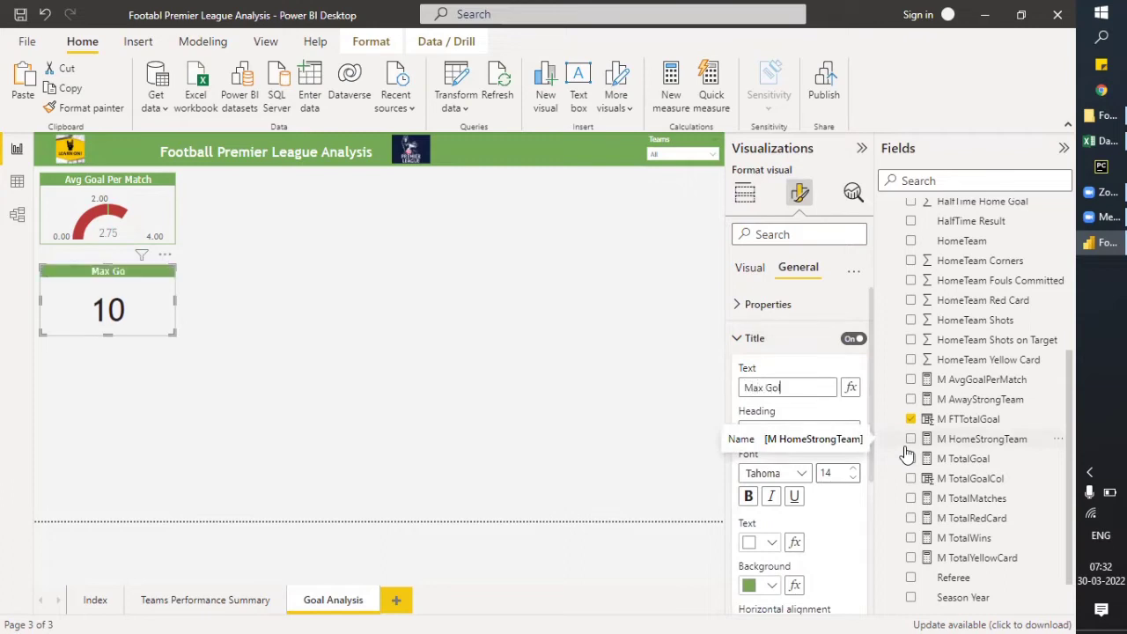
text(al In ma)
key(BackSpace)
key(BackSpace)
text(a Match)
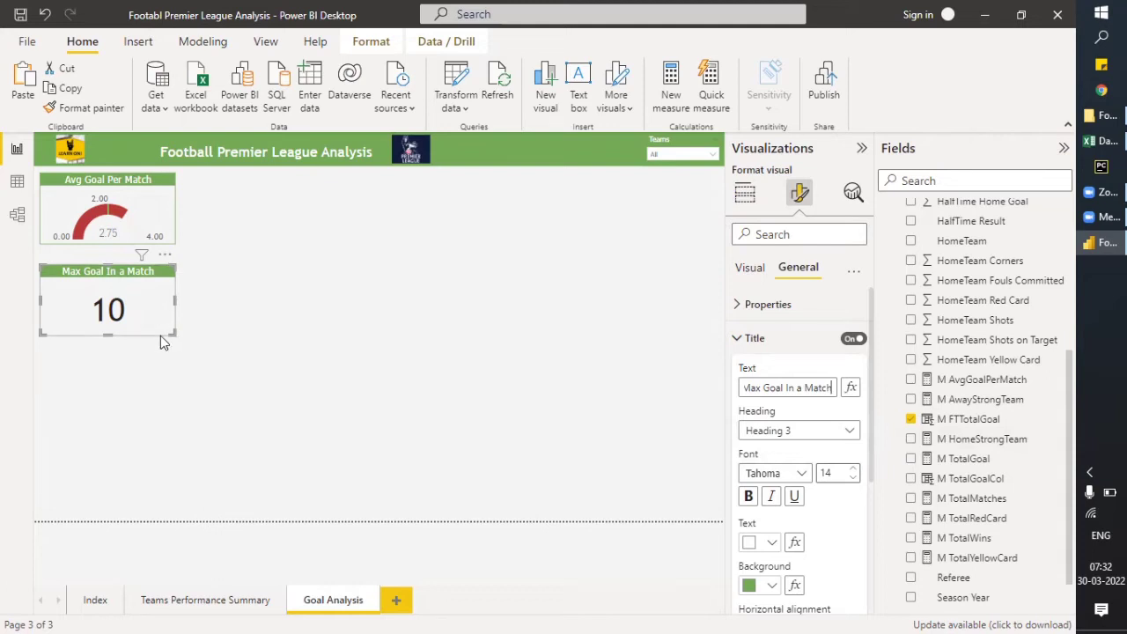
Filter the Data table to rows where M FTTotalGoal is 10 and examine those matches' teams and goals.
click(16, 180)
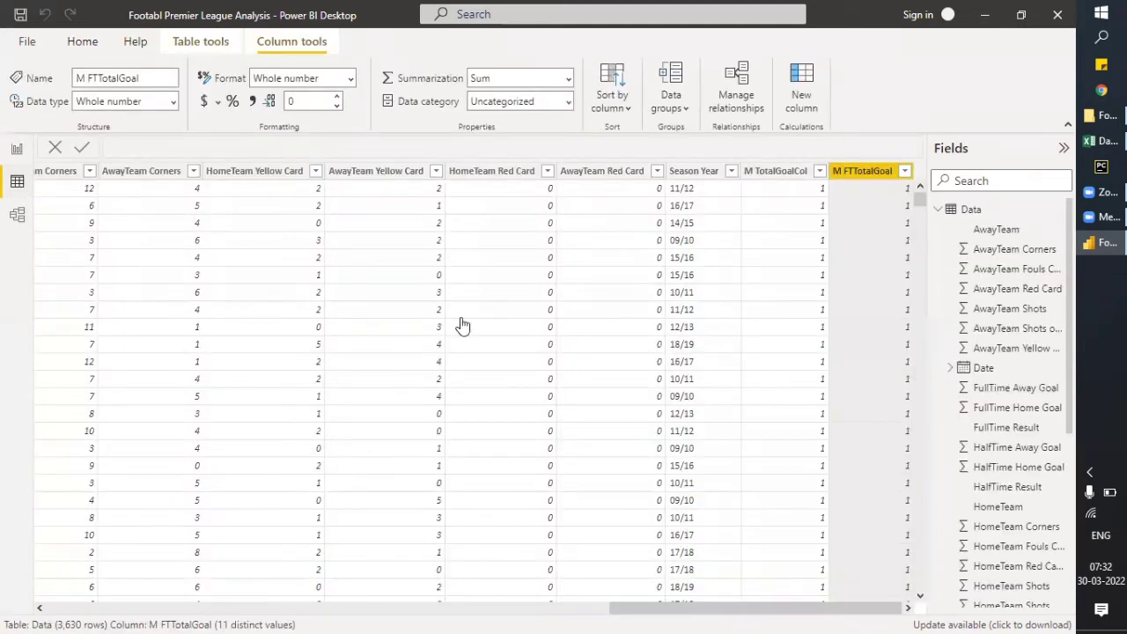
click(906, 171)
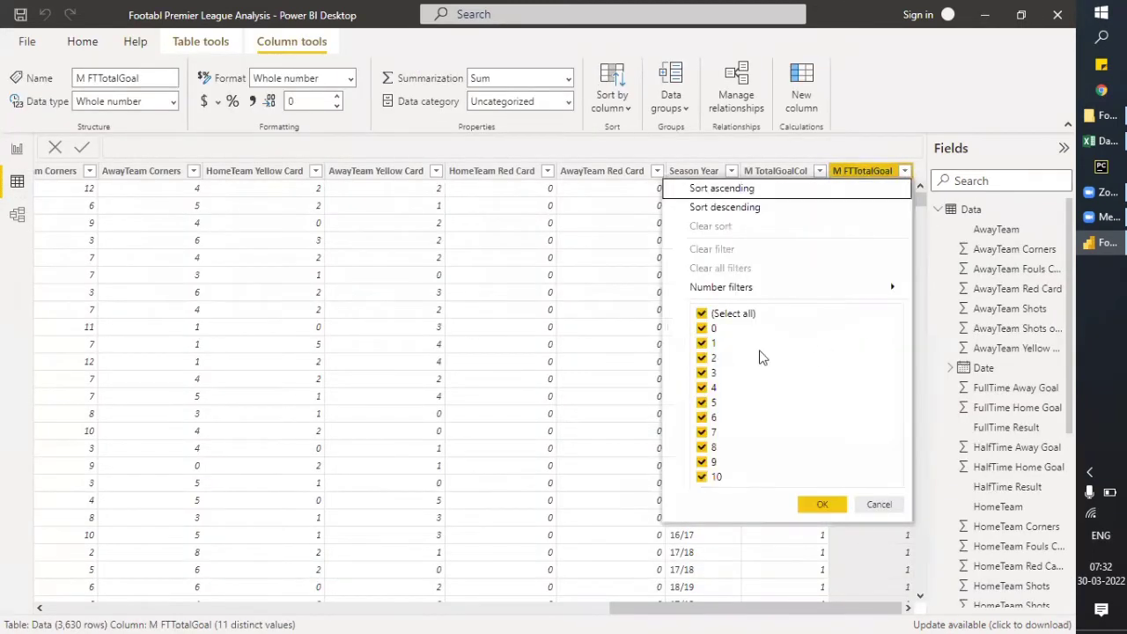
click(702, 314)
click(703, 478)
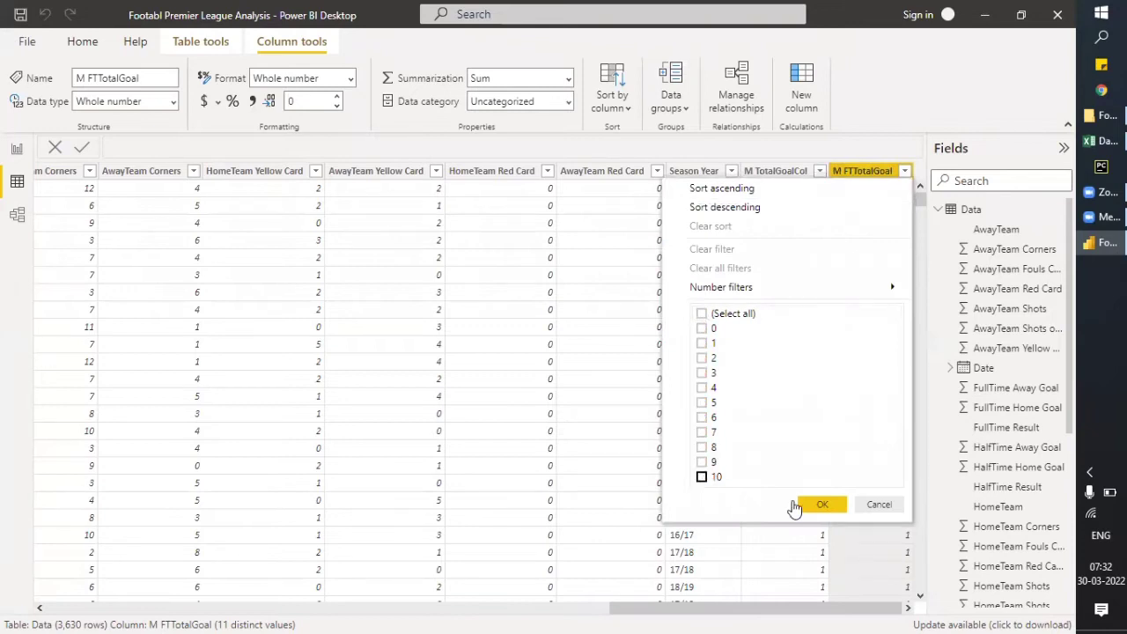
click(814, 504)
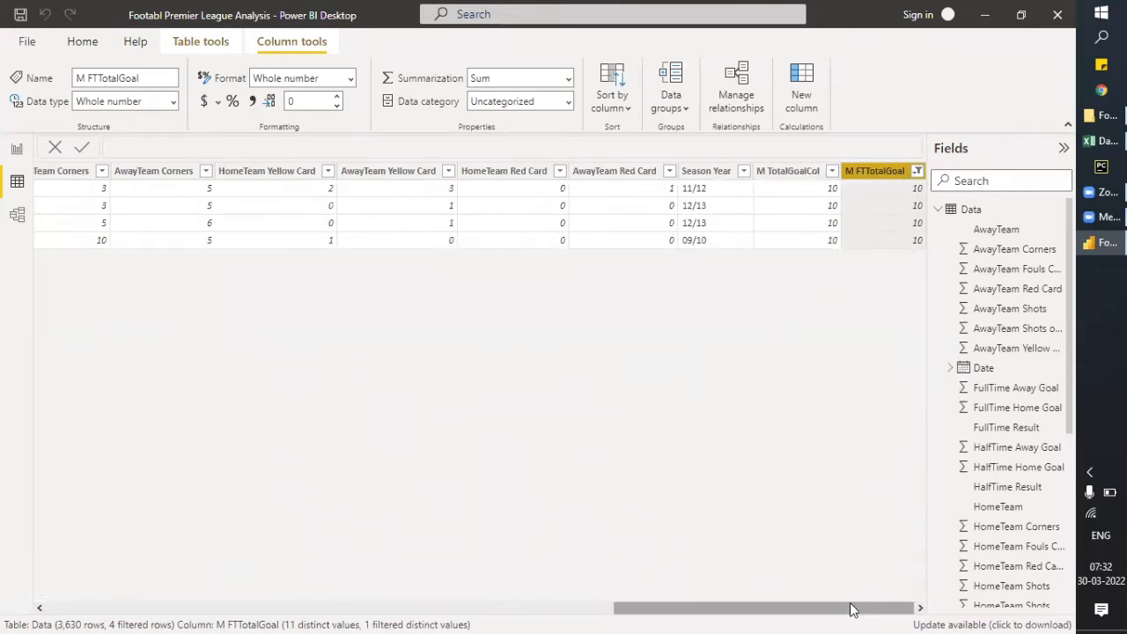
drag(852, 611, 198, 577)
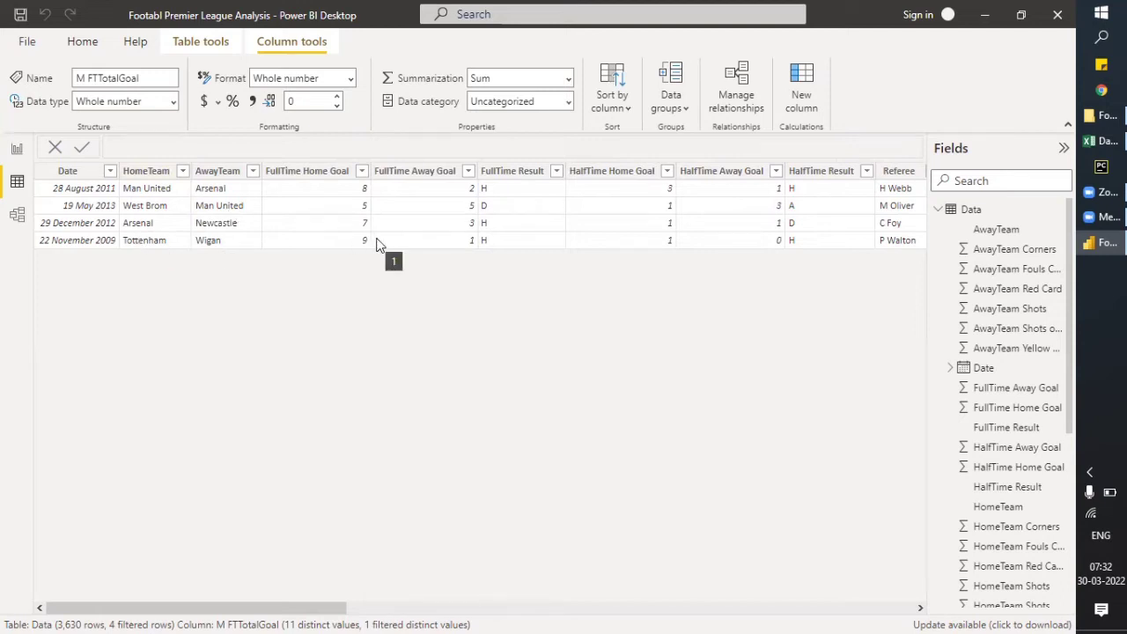
Reselect all values in the M FTTotalGoal filter of the Data table and return to the report page.
drag(309, 609, 916, 609)
click(917, 171)
drag(713, 609, 11, 581)
drag(339, 607, 910, 614)
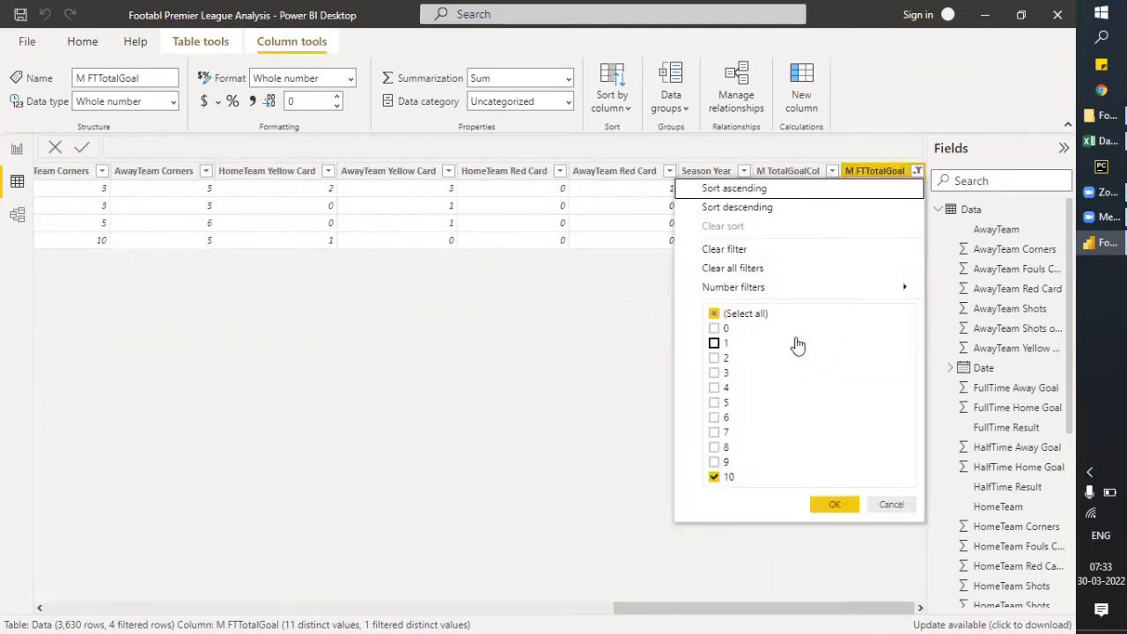
click(714, 314)
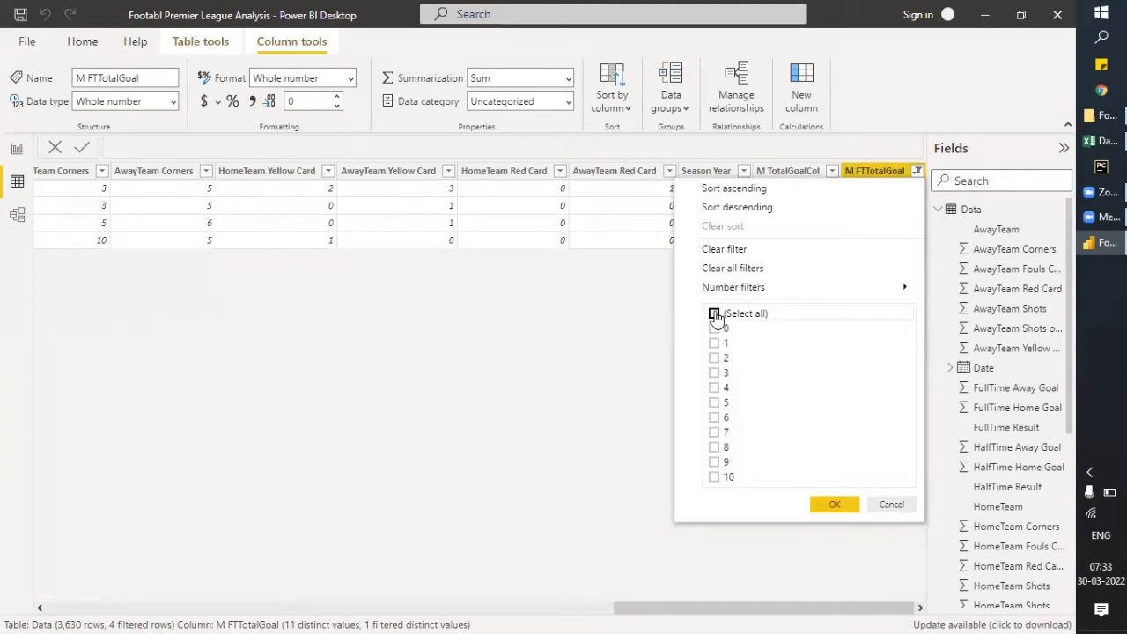
click(714, 314)
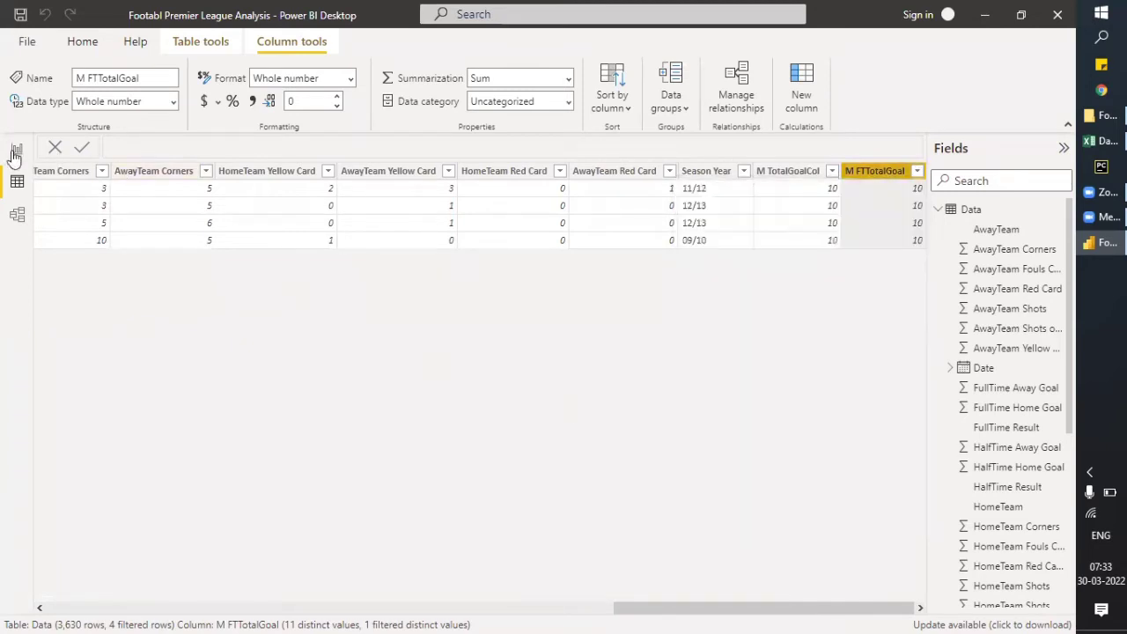
click(17, 149)
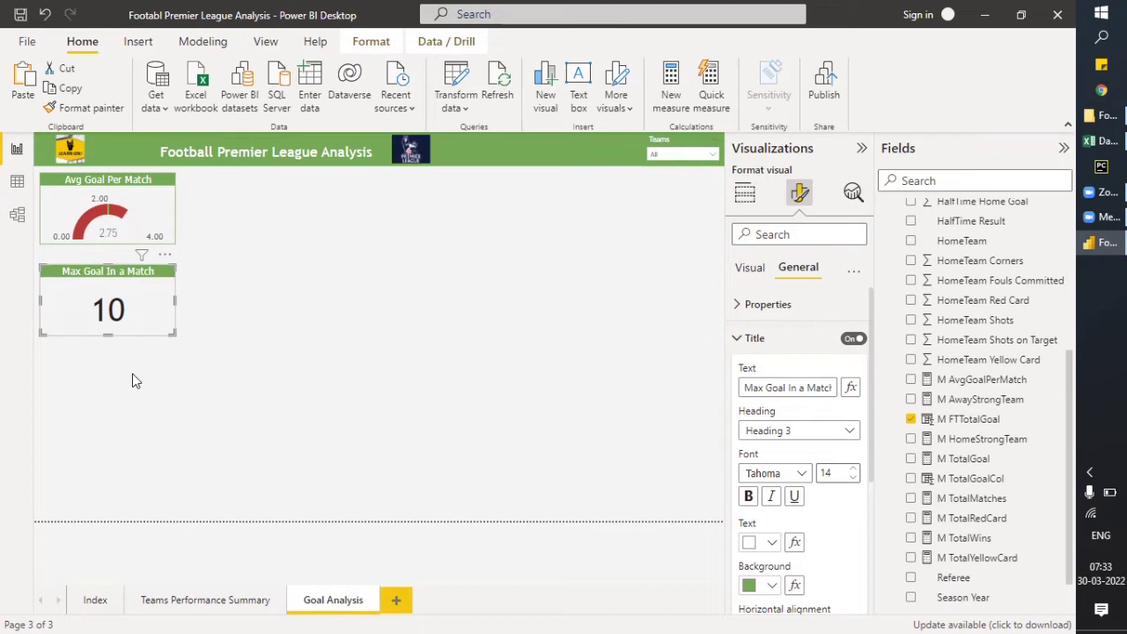
Duplicate the Max Goal In a Match card, place the copy directly below it, and shift both cards up.
click(150, 329)
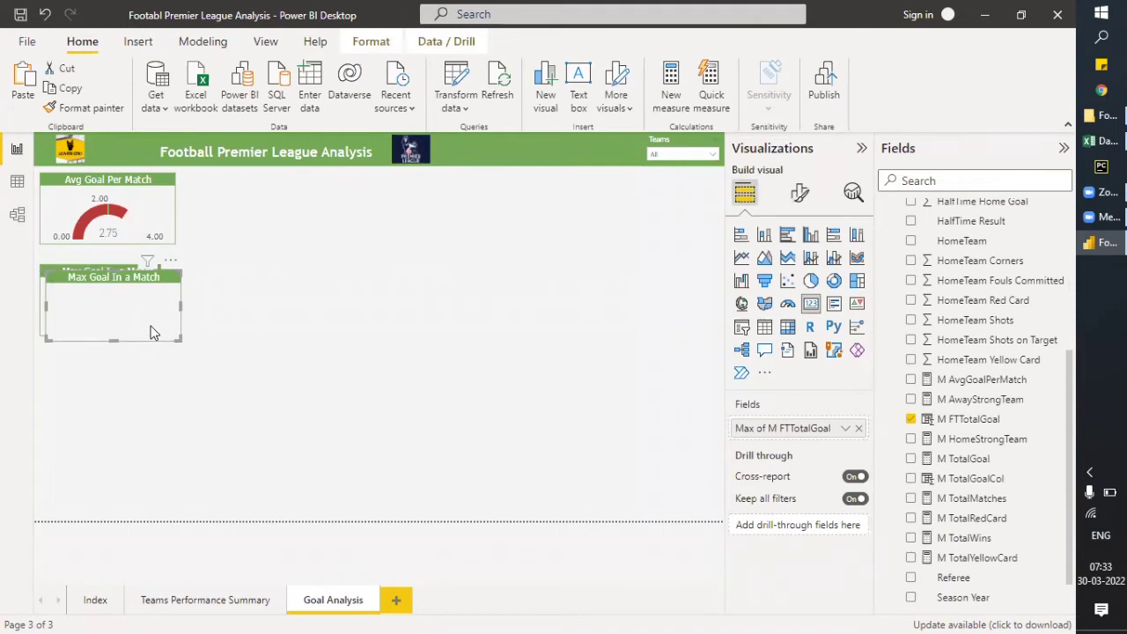
drag(151, 333, 149, 408)
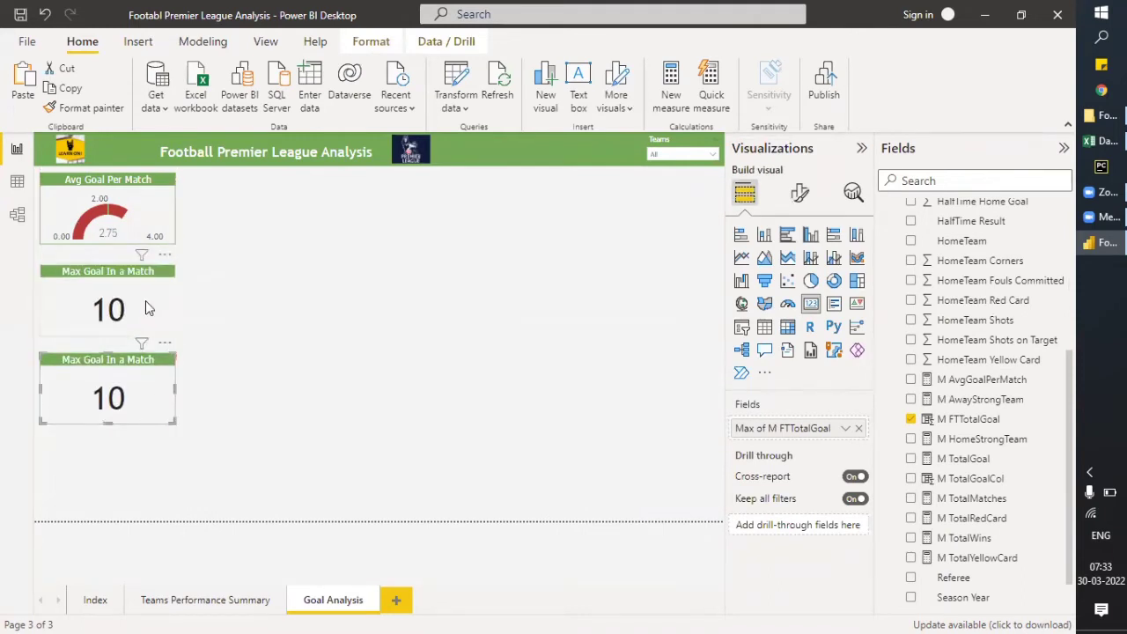
drag(145, 299, 148, 298)
drag(143, 375, 145, 378)
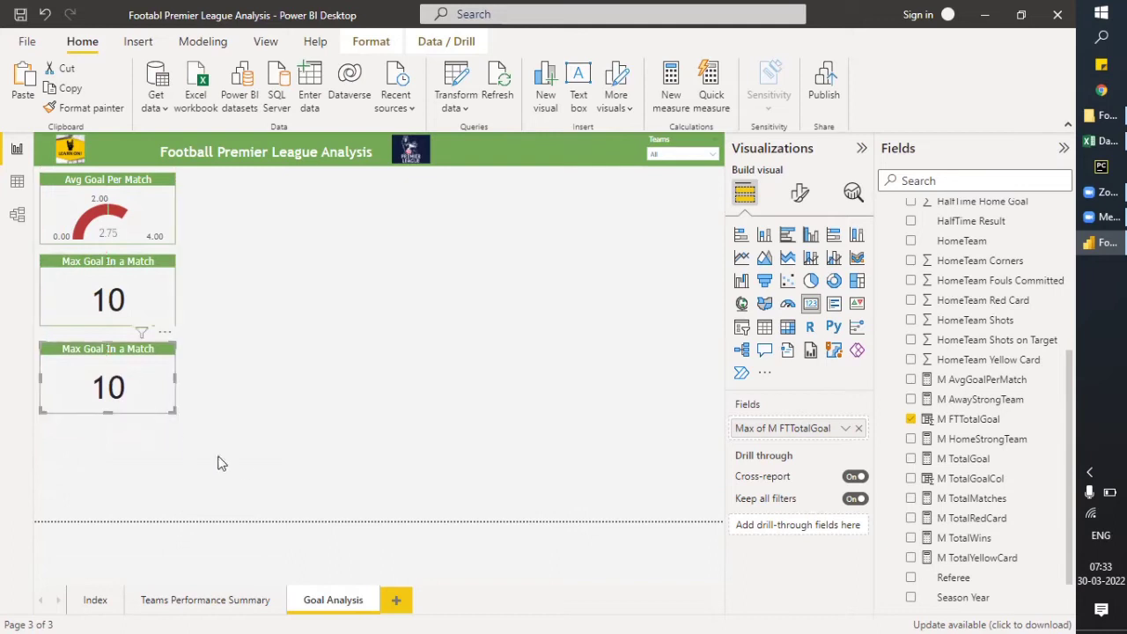
Paste another copy of the Max Goal In a Match card and align it beneath the second one.
key(ctrl+z)
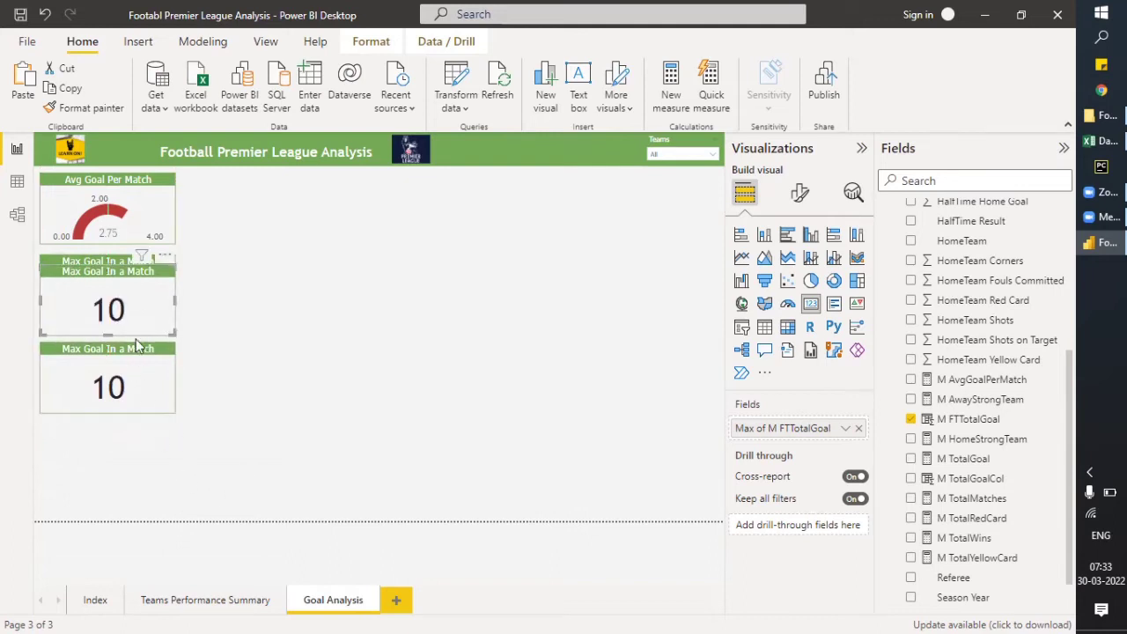
key(ctrl+v)
drag(143, 396, 137, 470)
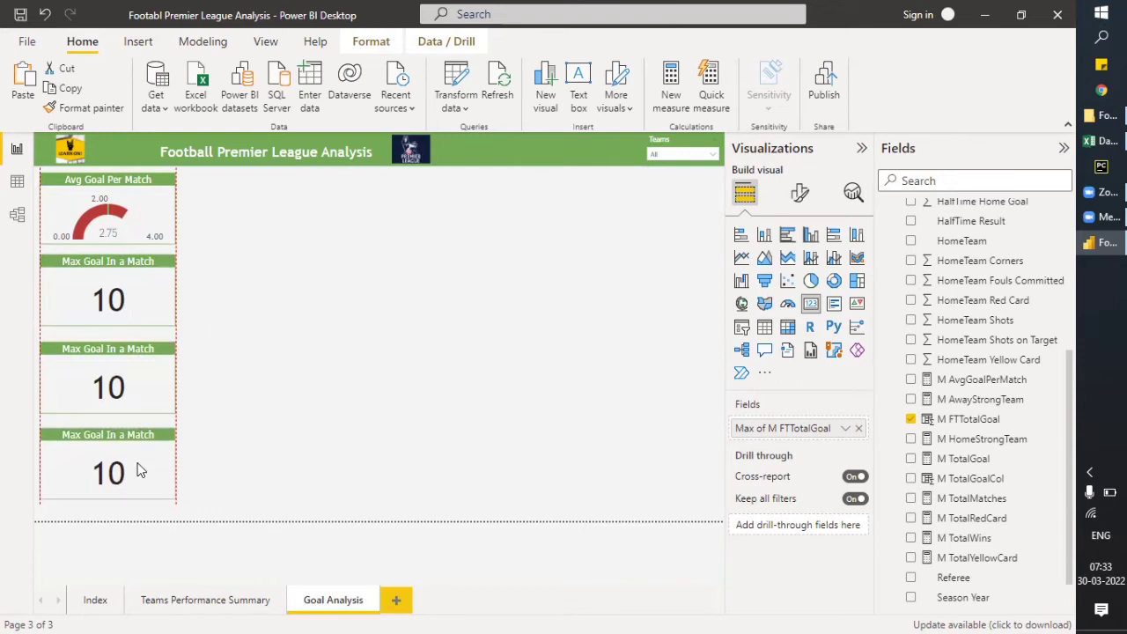
drag(137, 470, 138, 470)
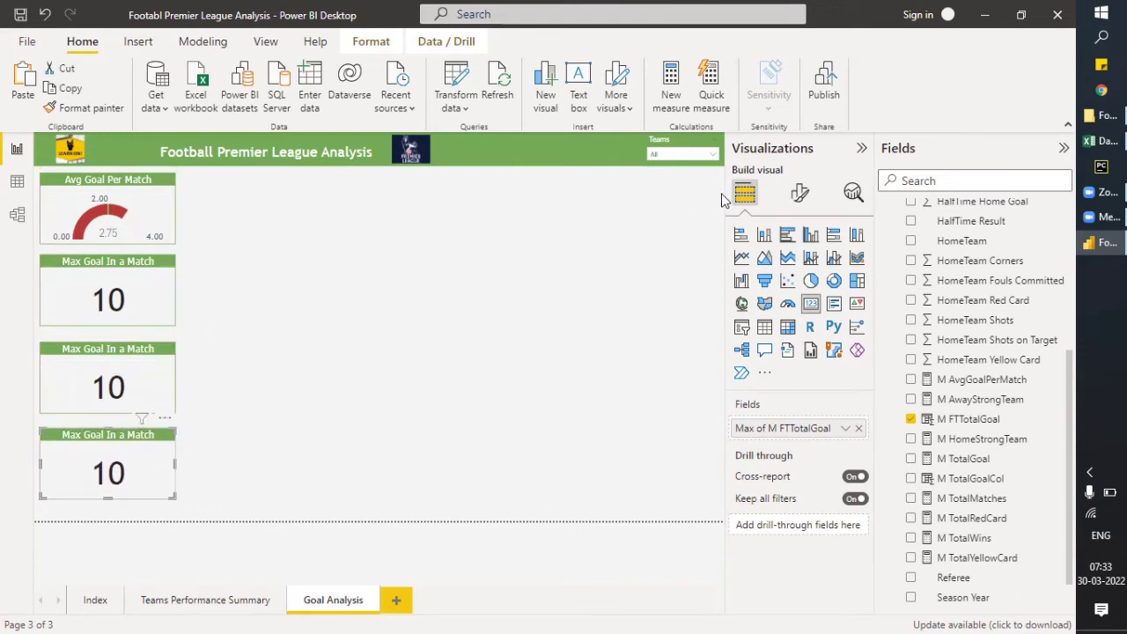
click(134, 385)
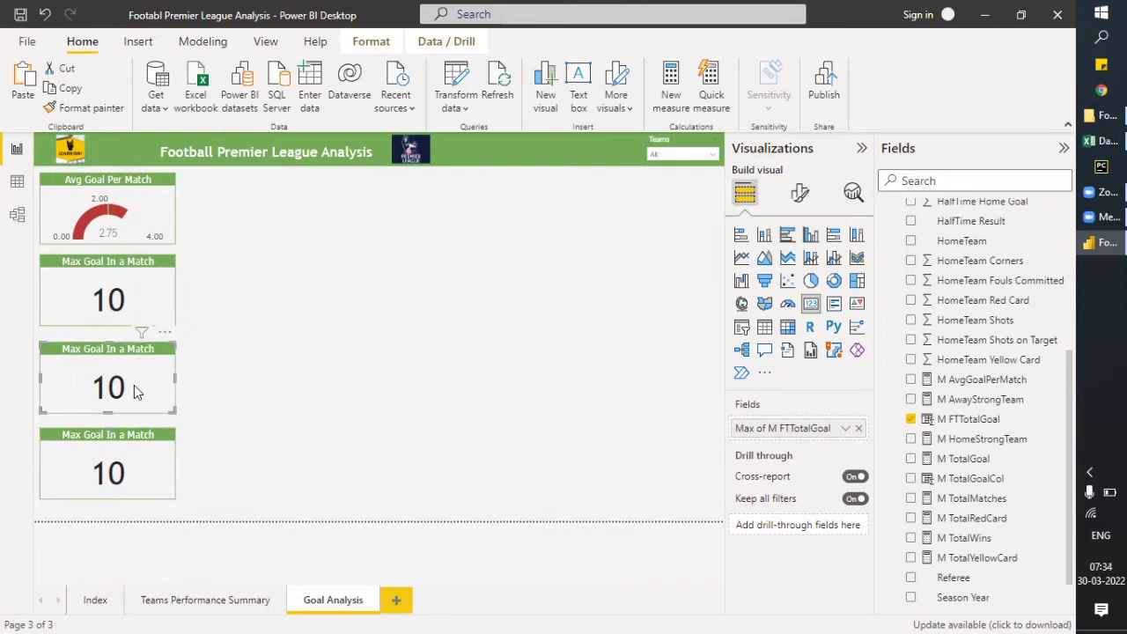
right_click(976, 401)
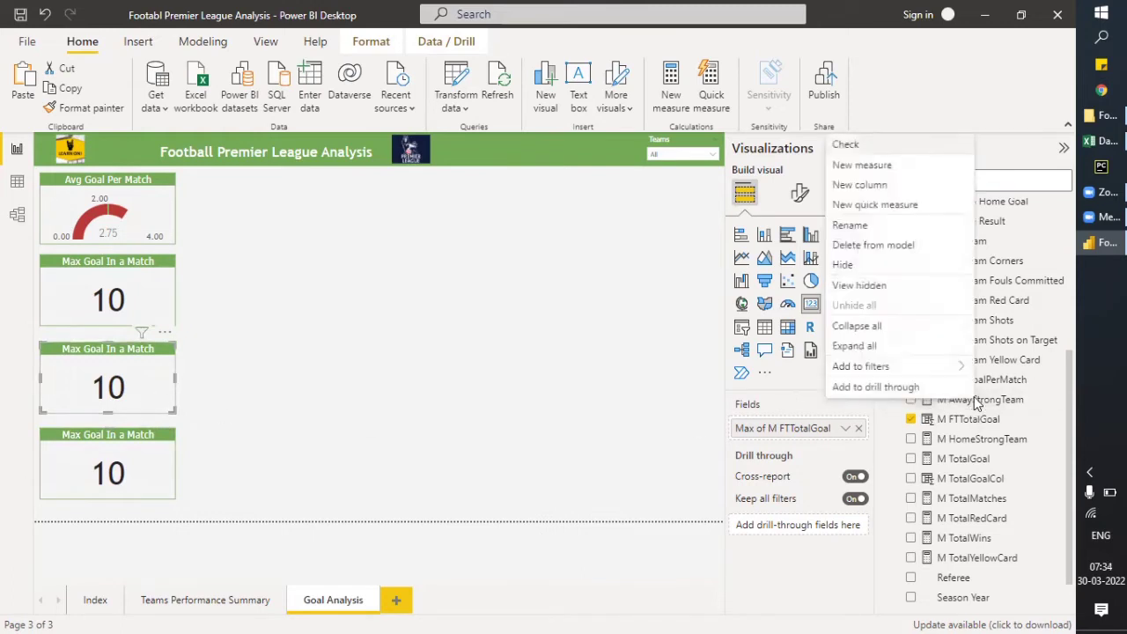
click(862, 167)
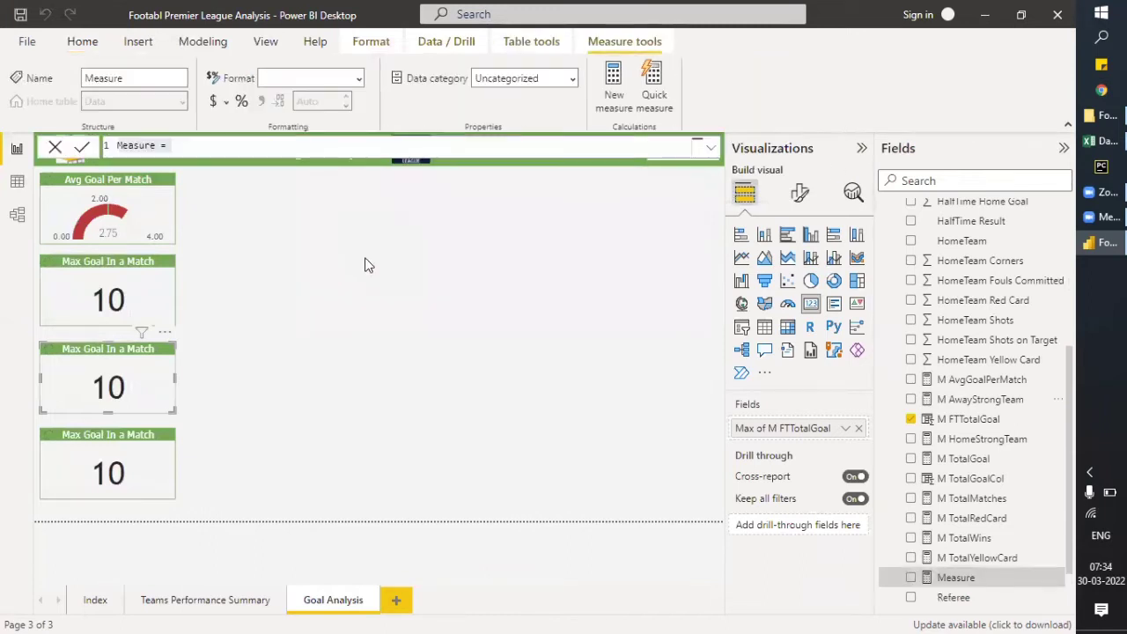
text(M Highest)
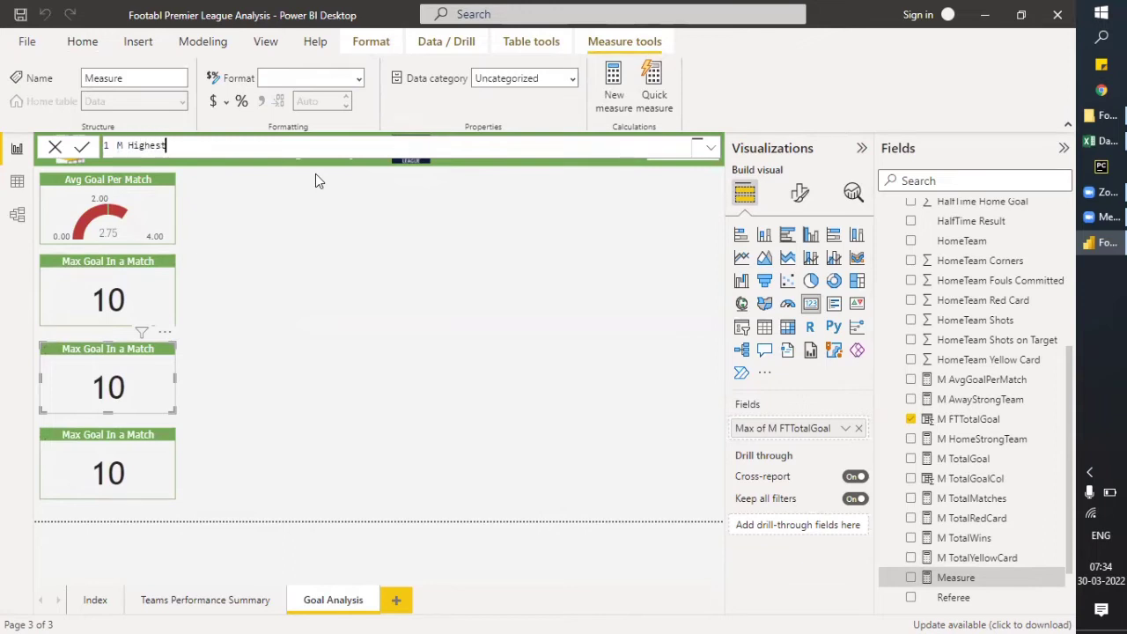
text(GoalScoringT)
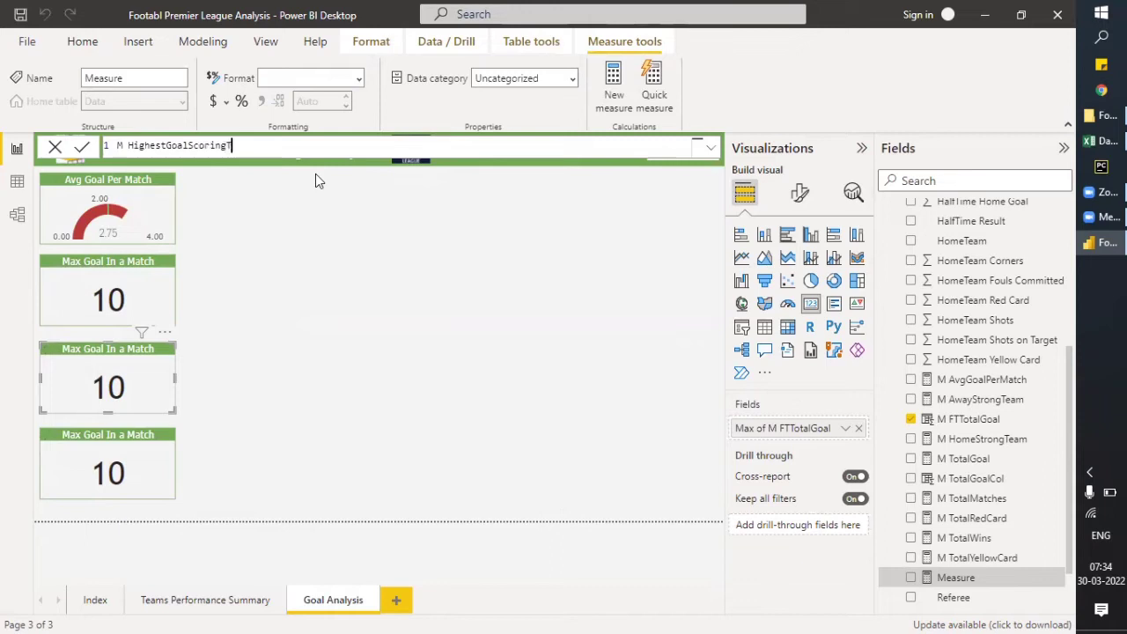
text(eam = calcul)
key(Tab)
text(()
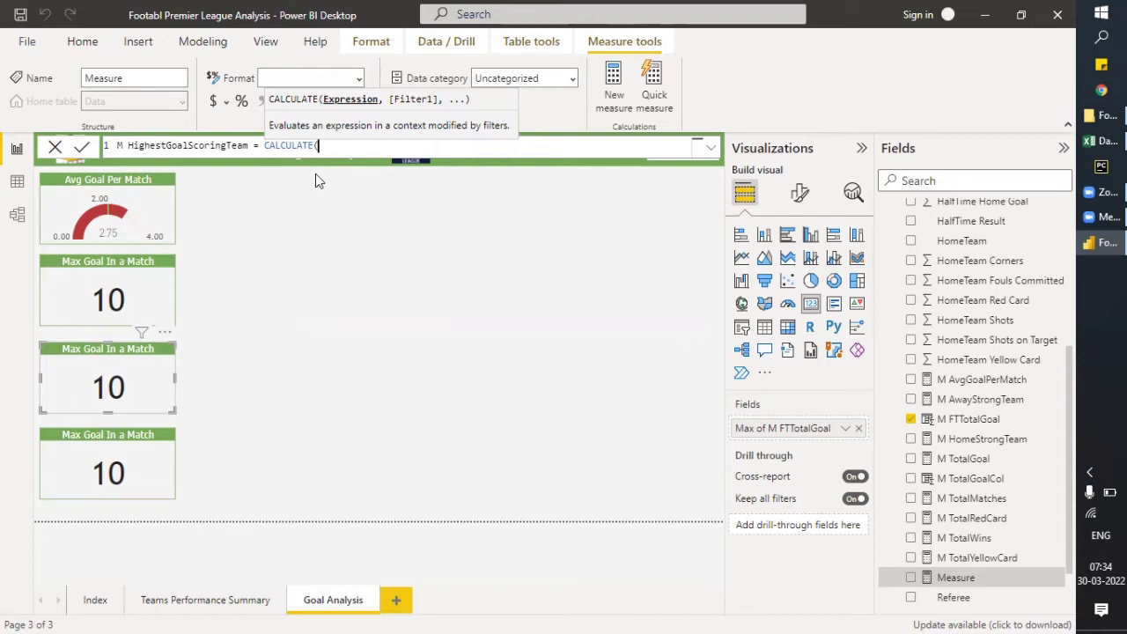
text(select)
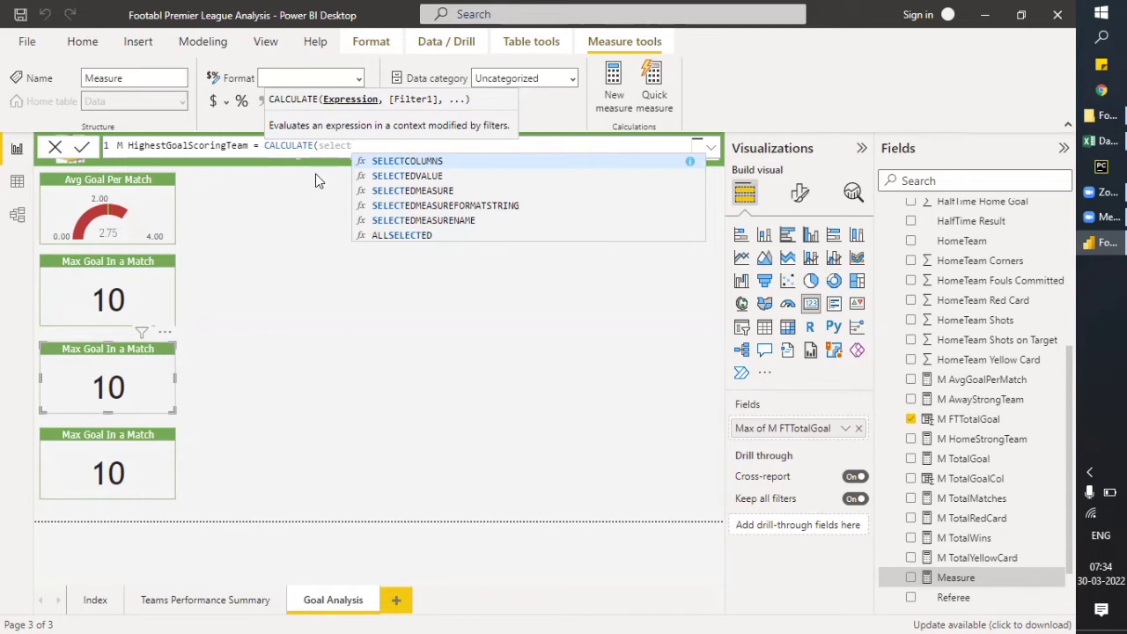
key(Down)
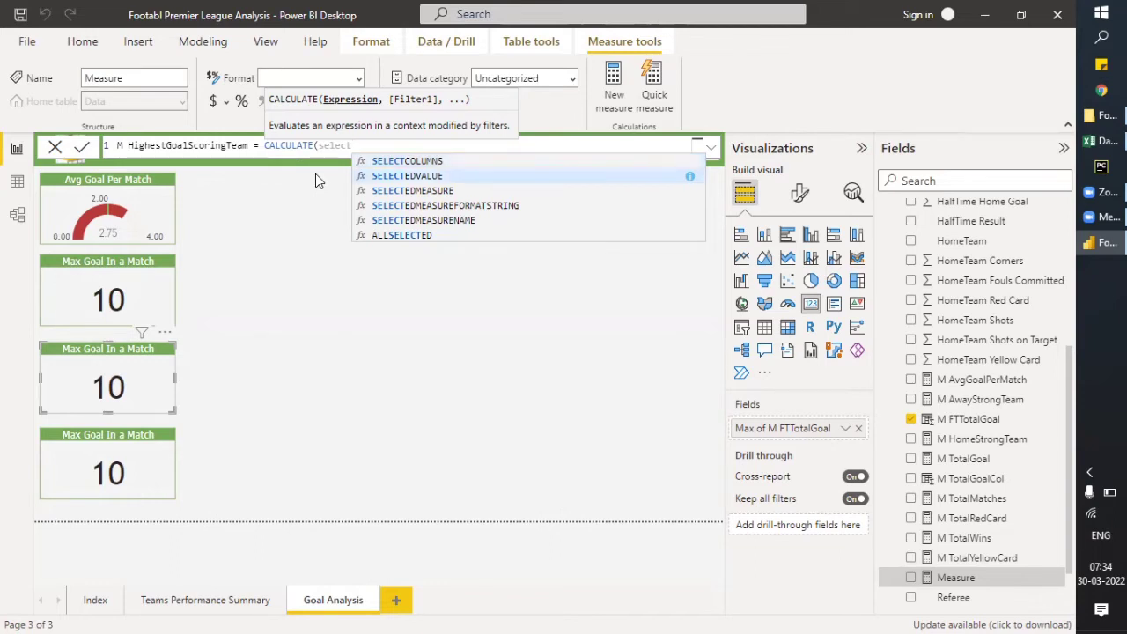
key(Tab)
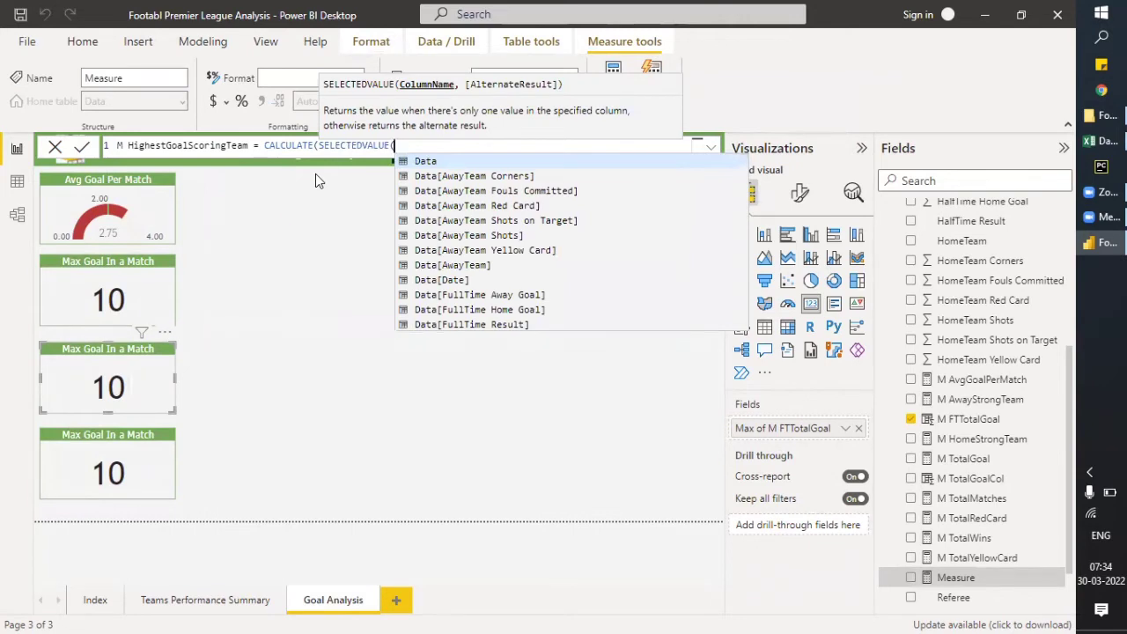
text(Data[)
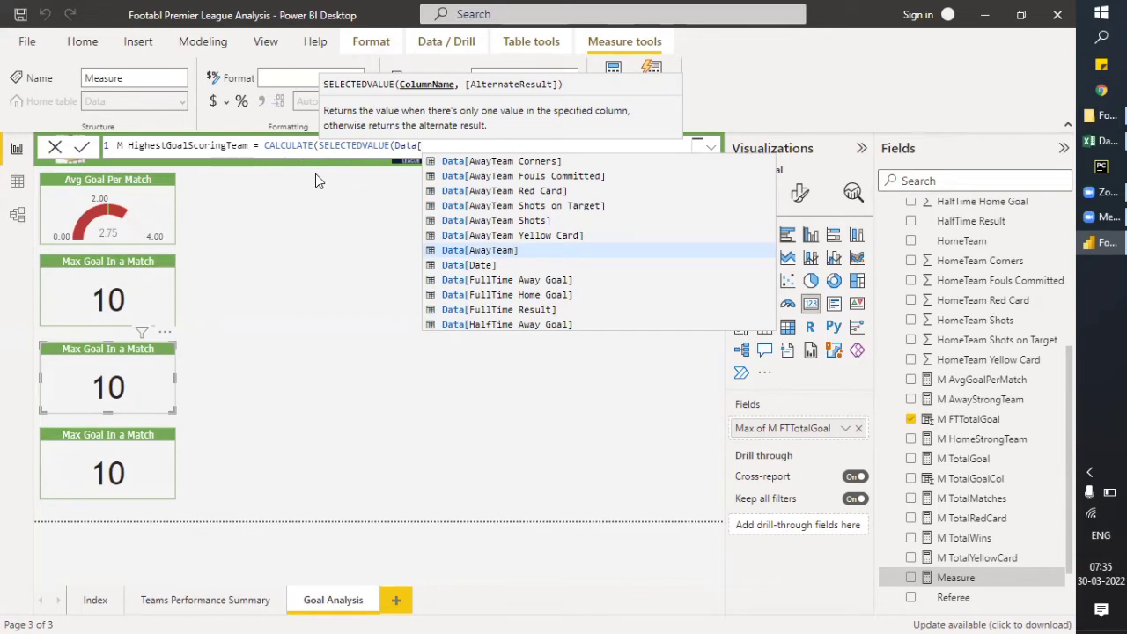
text(M FT)
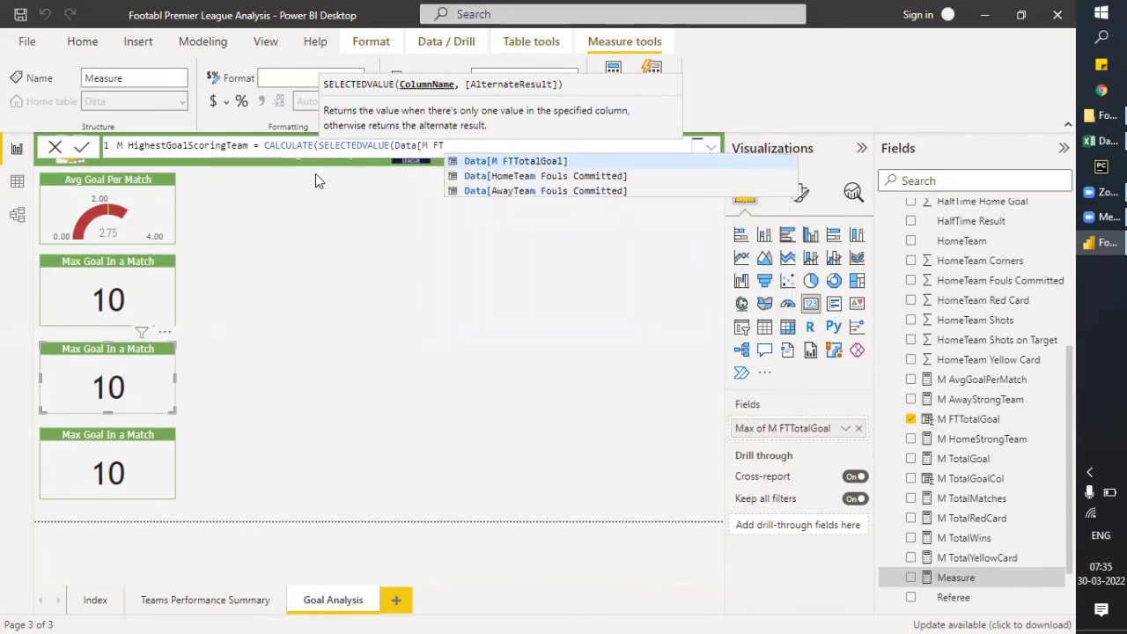
key(BackSpace)
key(BackSpace)
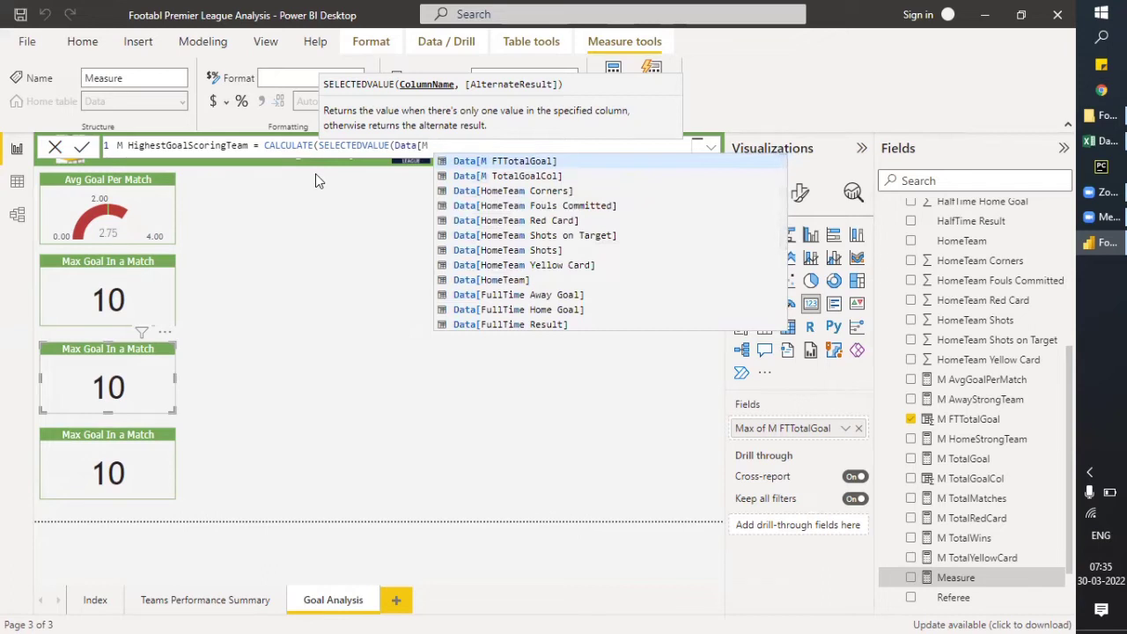
drag(265, 145, 467, 146)
key(BackSpace)
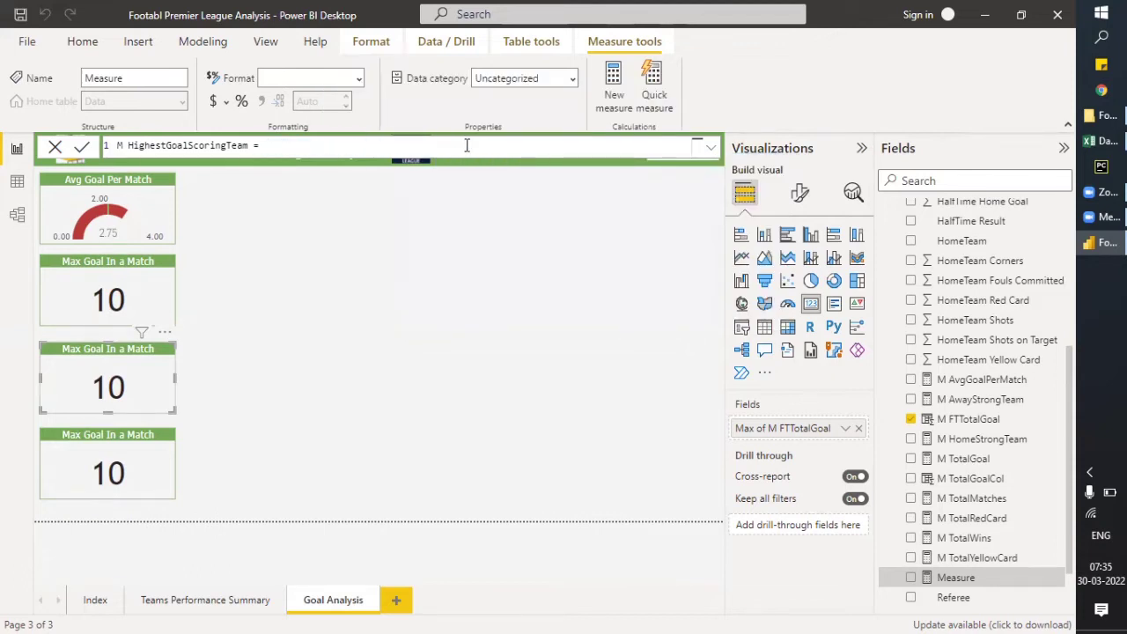
key(shift+Return)
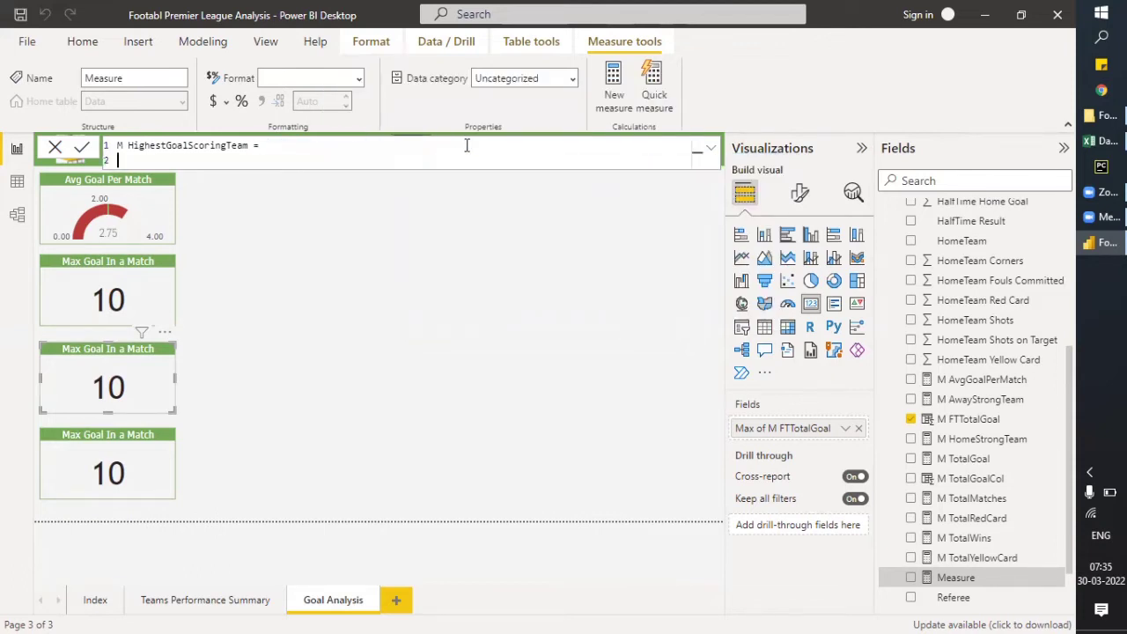
text(var)
key(ctrl+a)
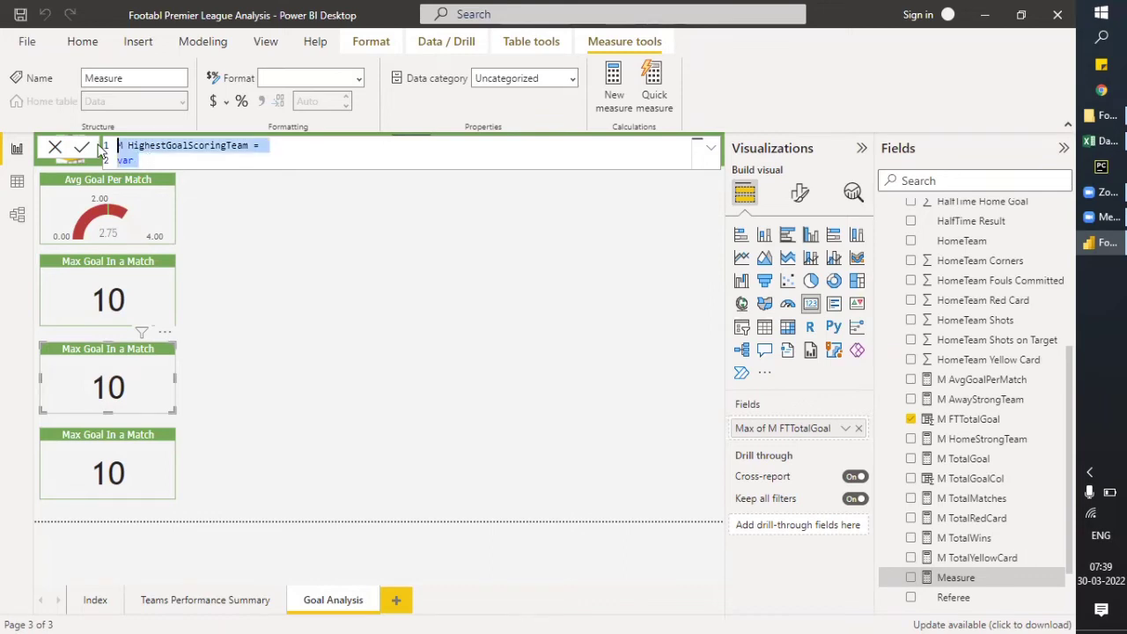
click(55, 152)
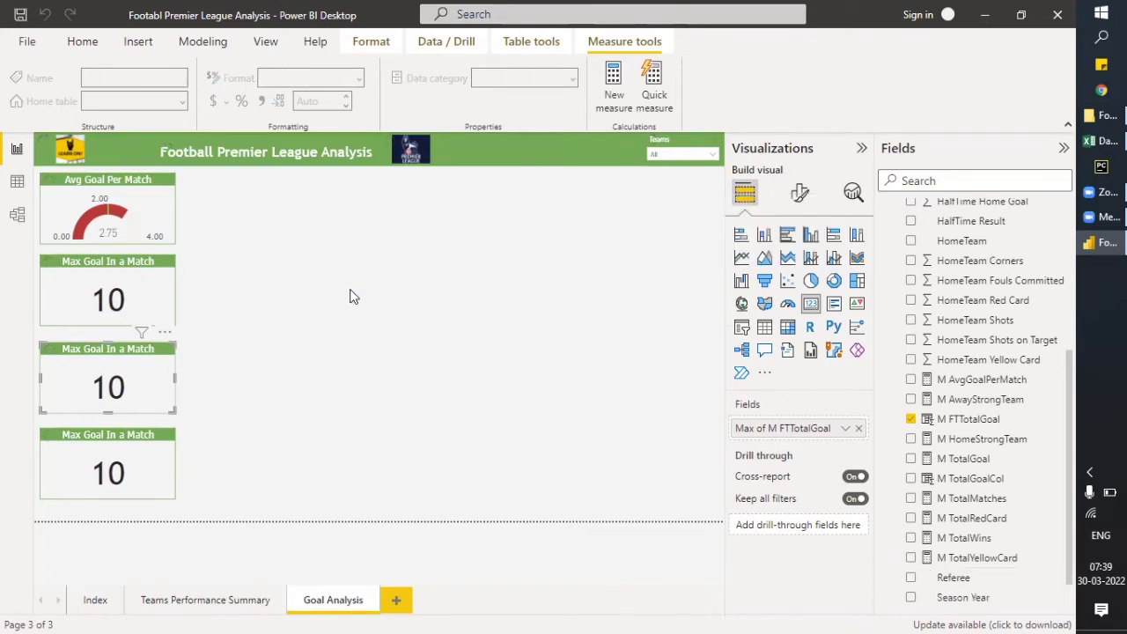
Open the Data query in Power Query Editor and narrow the Queries pane.
click(20, 185)
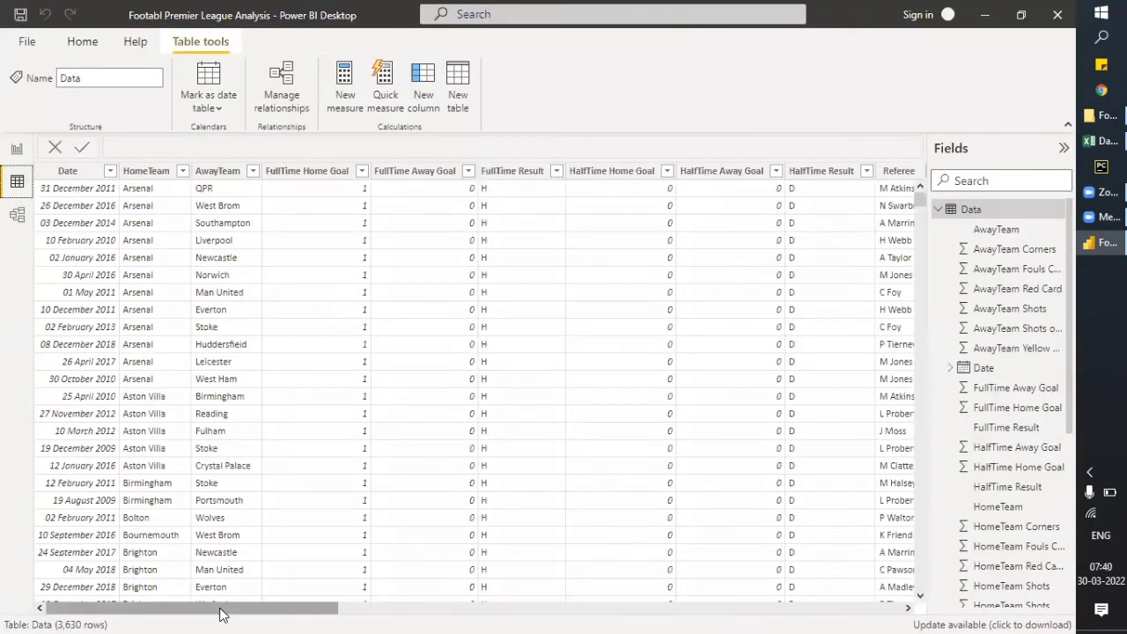
drag(328, 612, 361, 611)
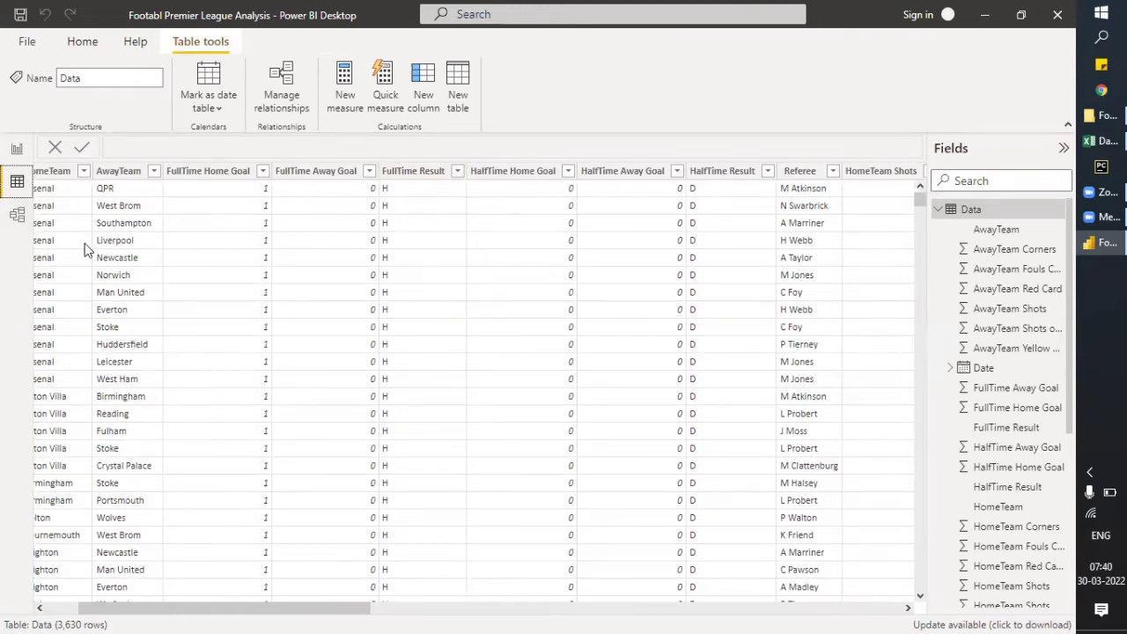
click(82, 42)
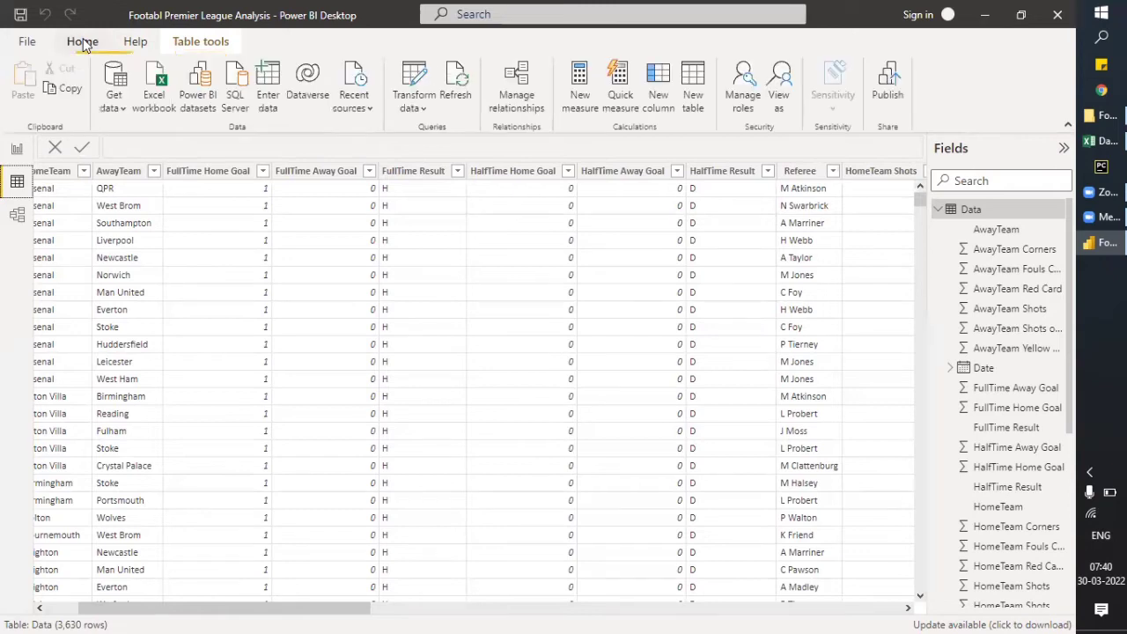
click(418, 111)
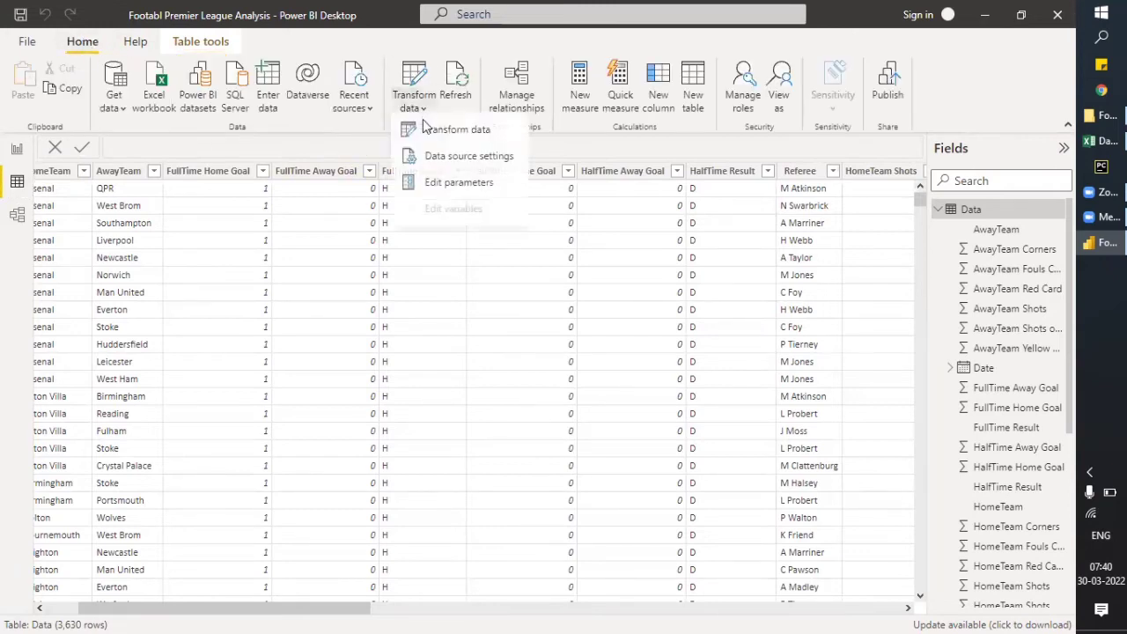
click(426, 132)
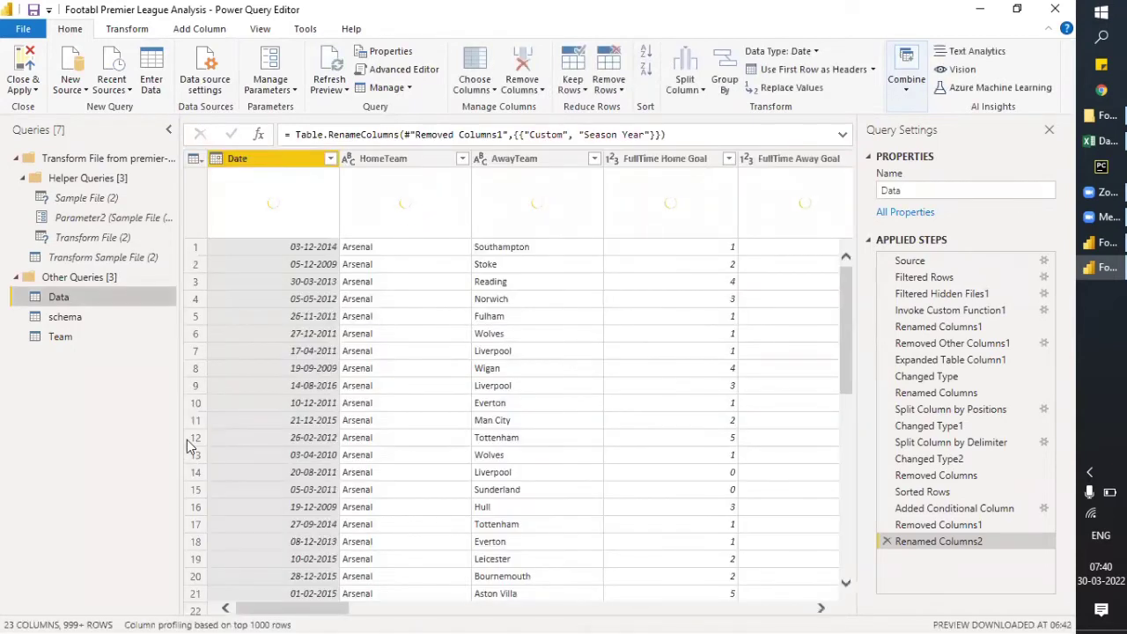
drag(179, 432, 136, 438)
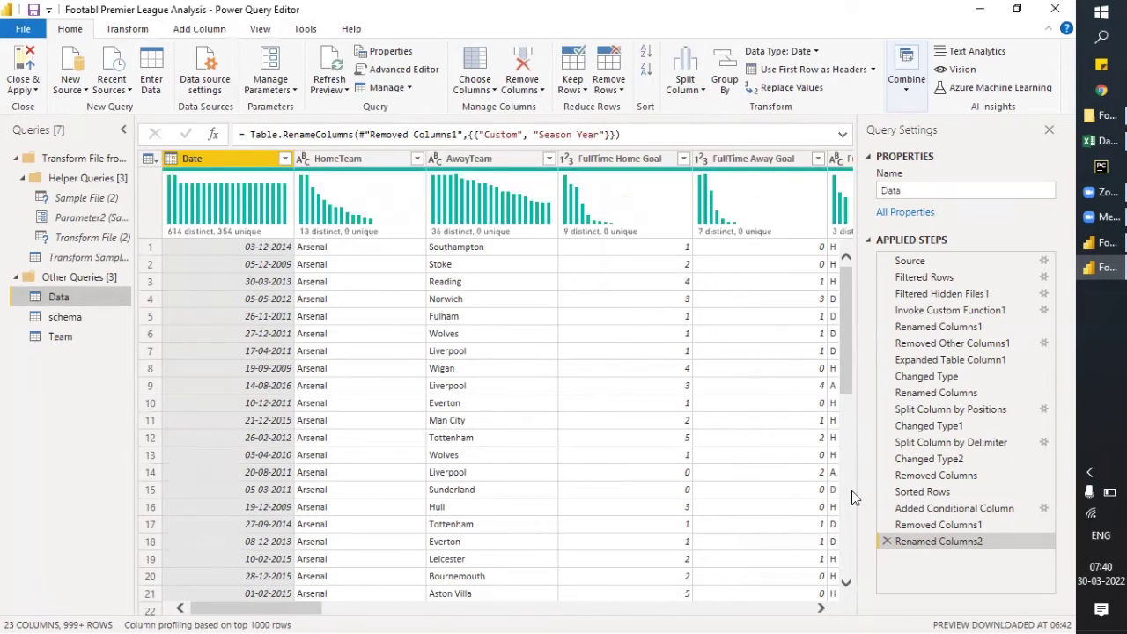
Turn off the column distribution preview for the Data query.
drag(280, 614, 464, 608)
click(261, 29)
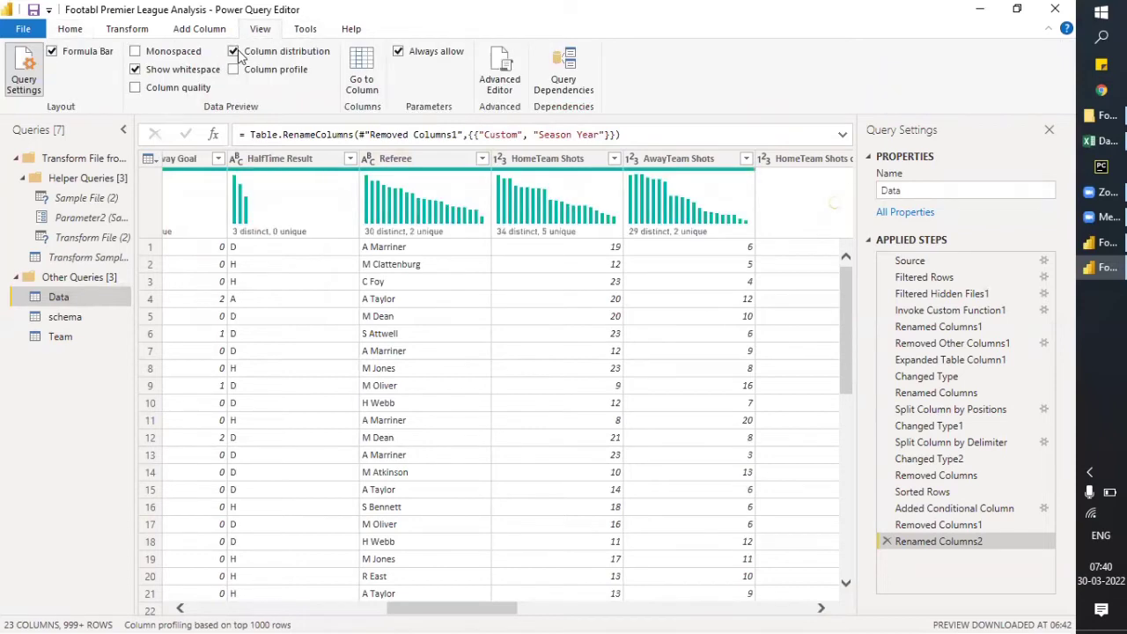
click(234, 51)
Start a new conditional column in the Data query and name it M FTWinTeam.
drag(465, 608, 800, 611)
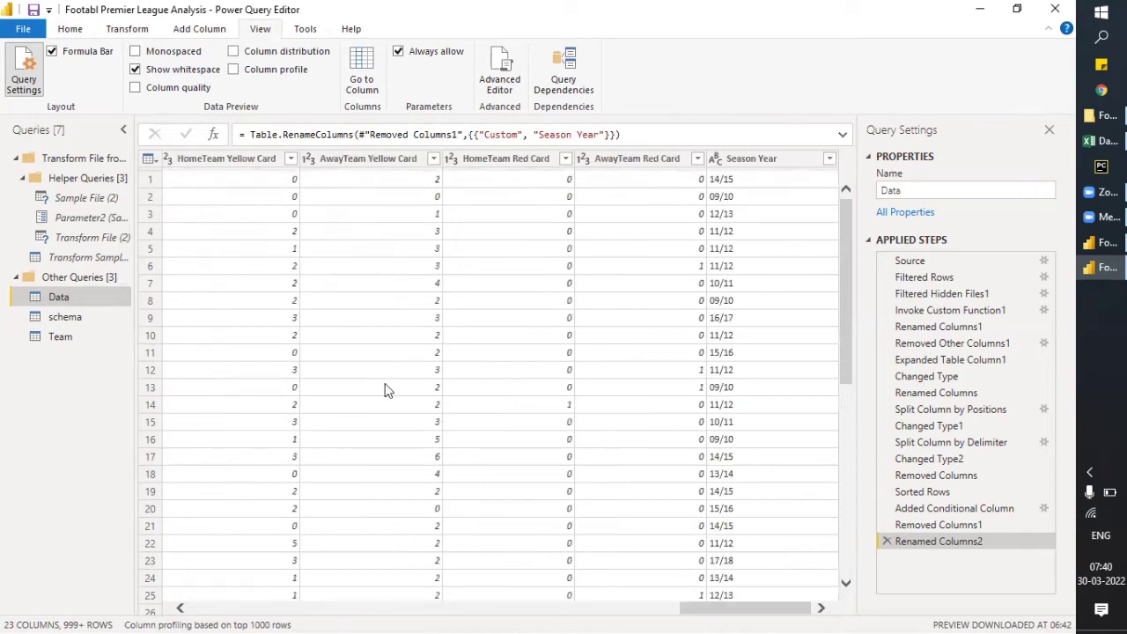
click(118, 31)
click(197, 32)
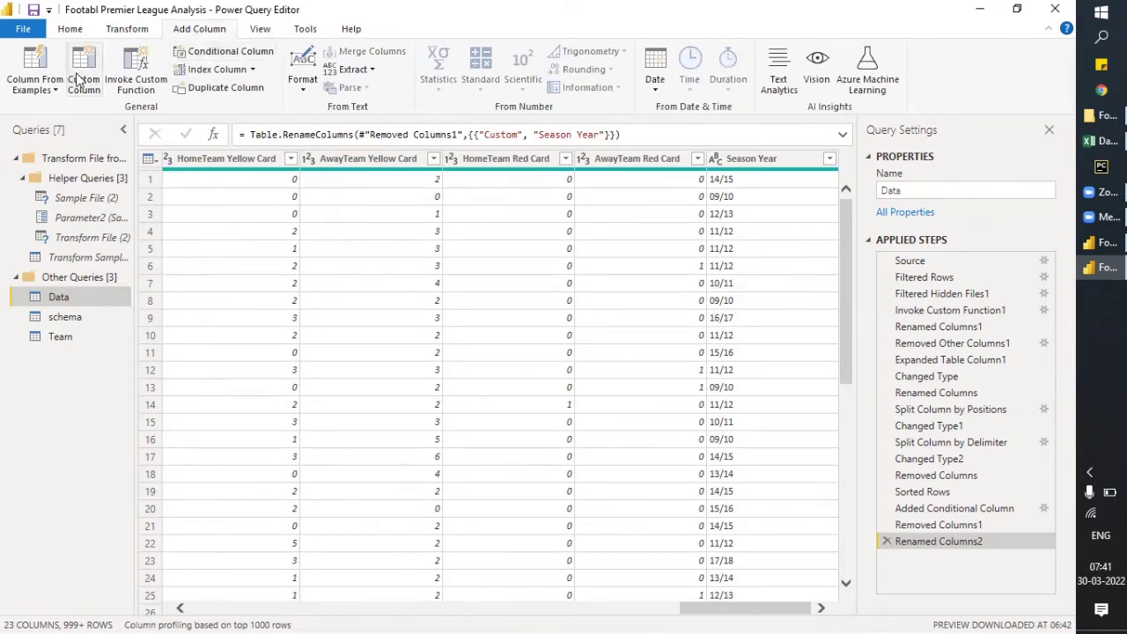
click(232, 57)
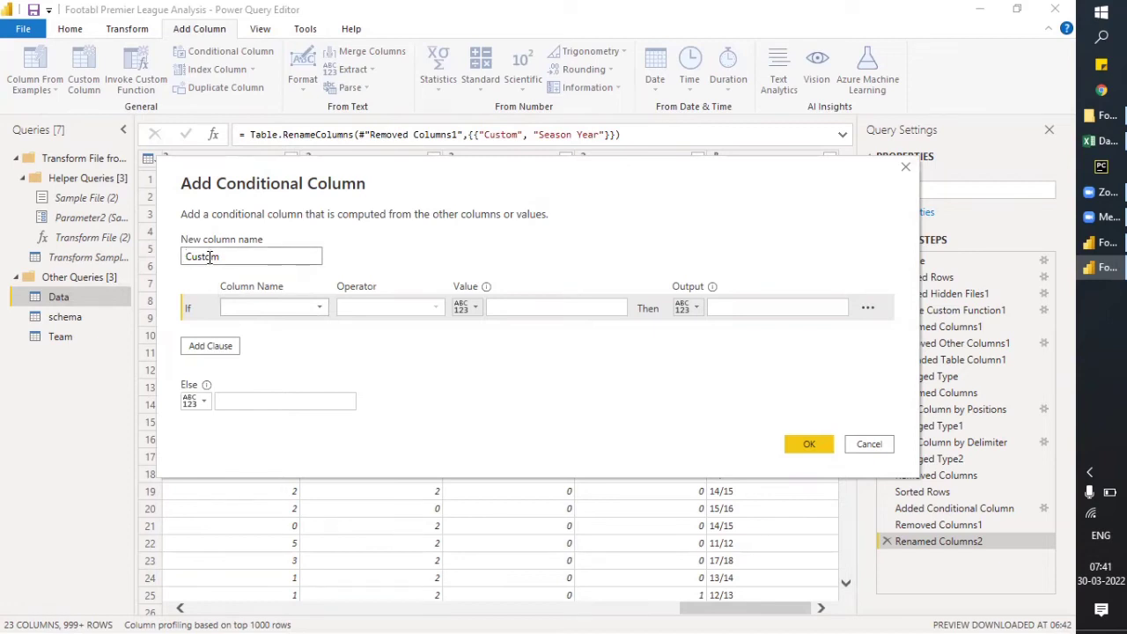
key(BackSpace)
key(BackSpace)
key(BackSpace)
key(BackSpace)
key(BackSpace)
key(BackSpace)
text(M)
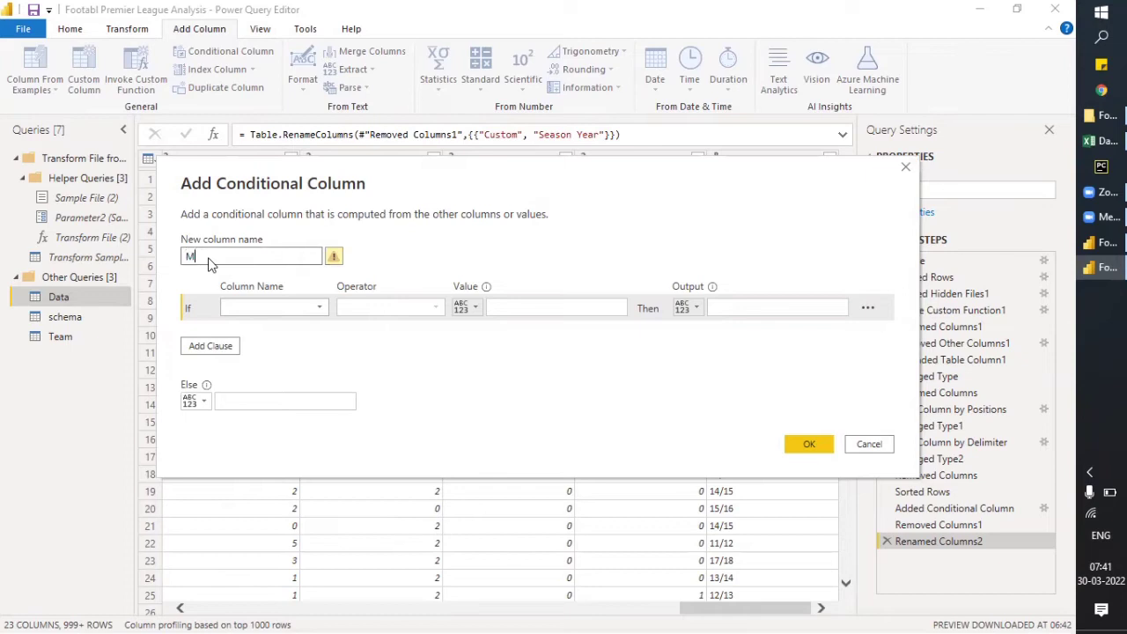
text( FTWinTeam)
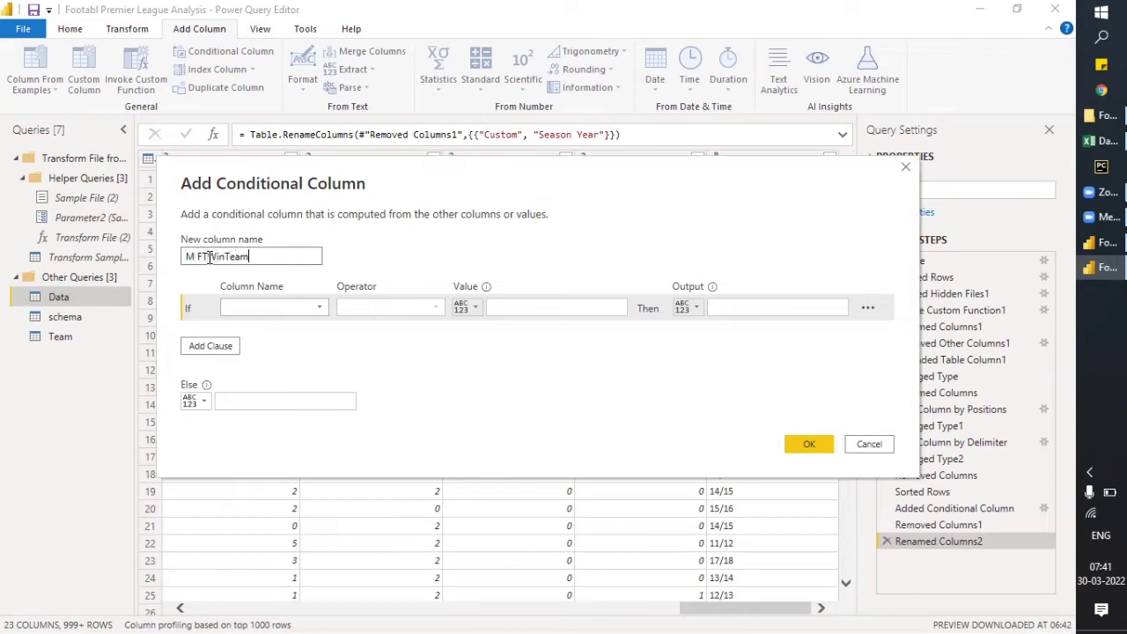